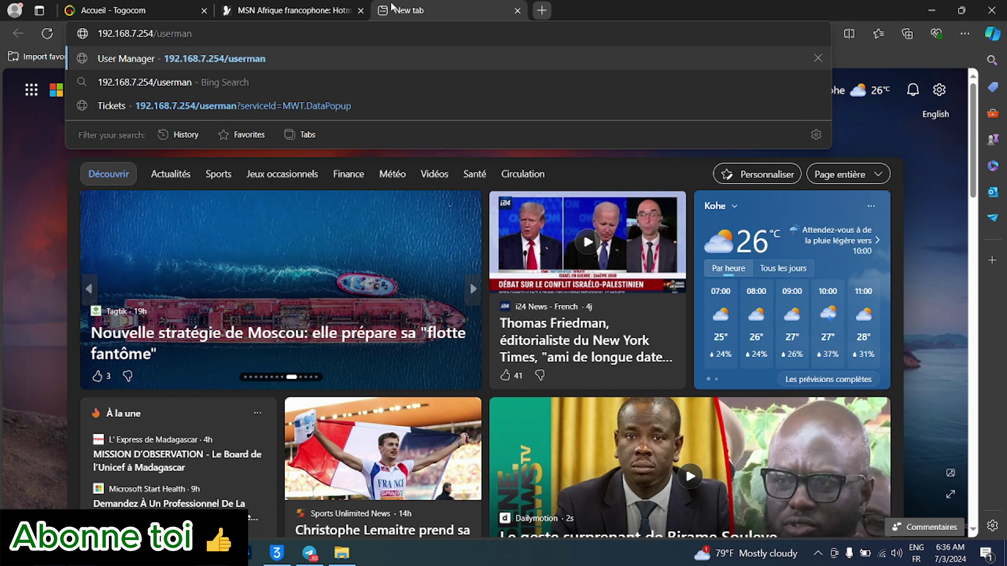
- Load User Manager, log out, and reload the login page at 192.168.7.254/userman
key(Return)
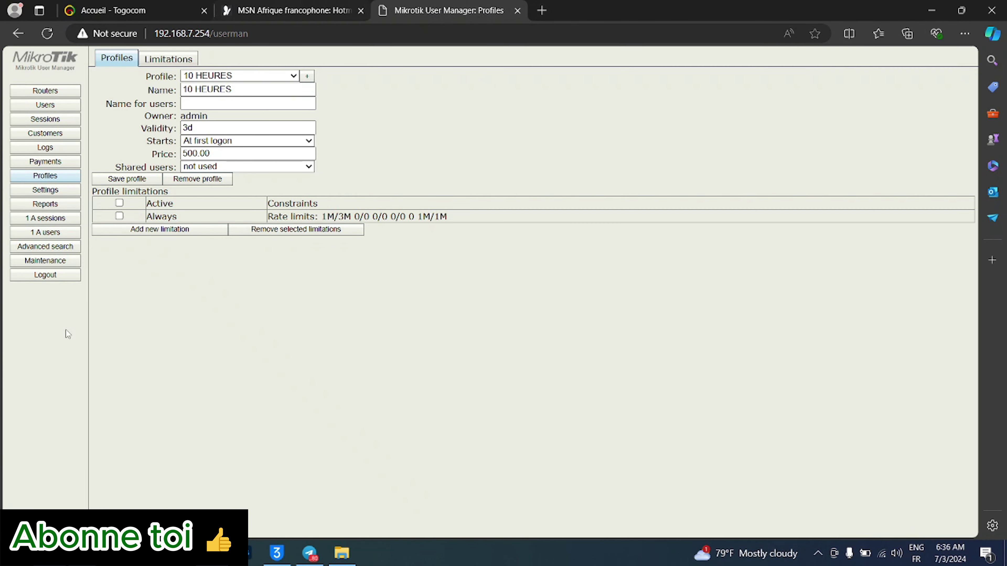
click(36, 274)
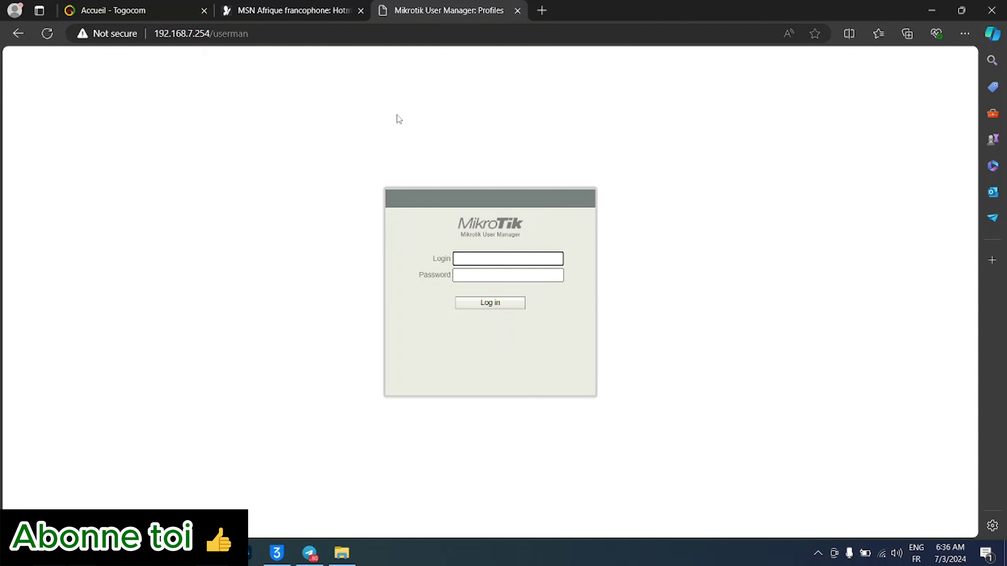
click(305, 35)
click(304, 38)
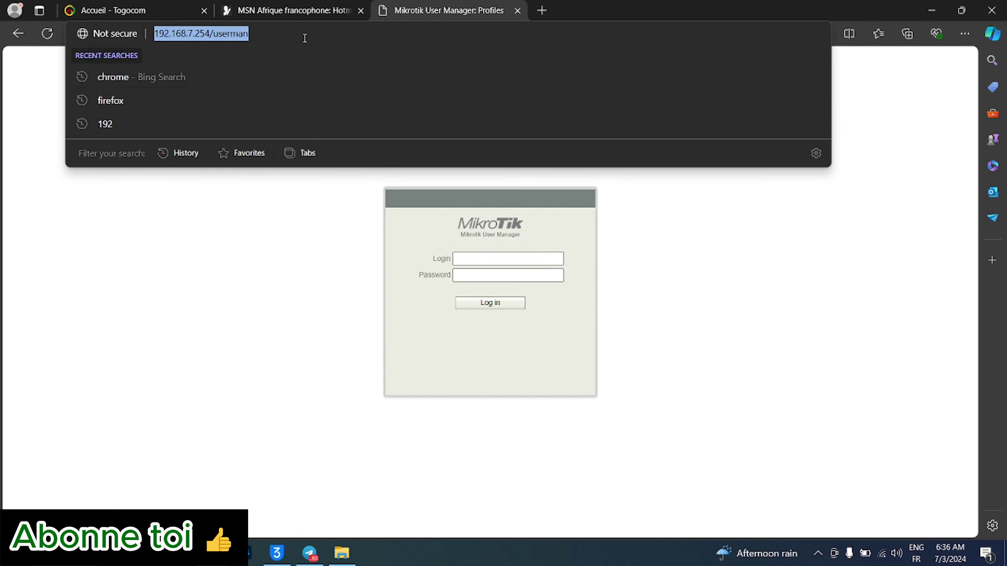
key(Return)
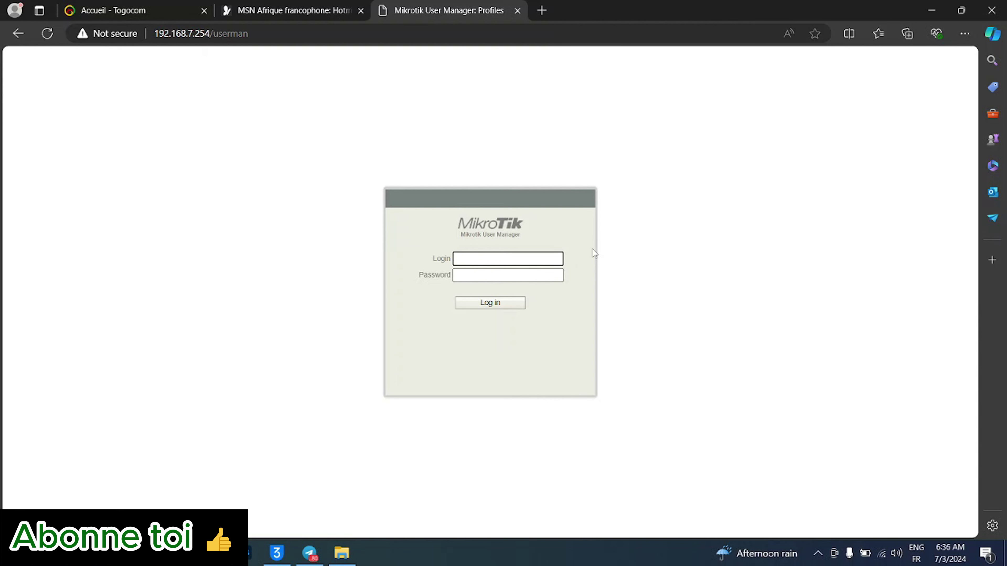
- Sign in with the administrator login and password to open the Users list
text(admin)
click(506, 280)
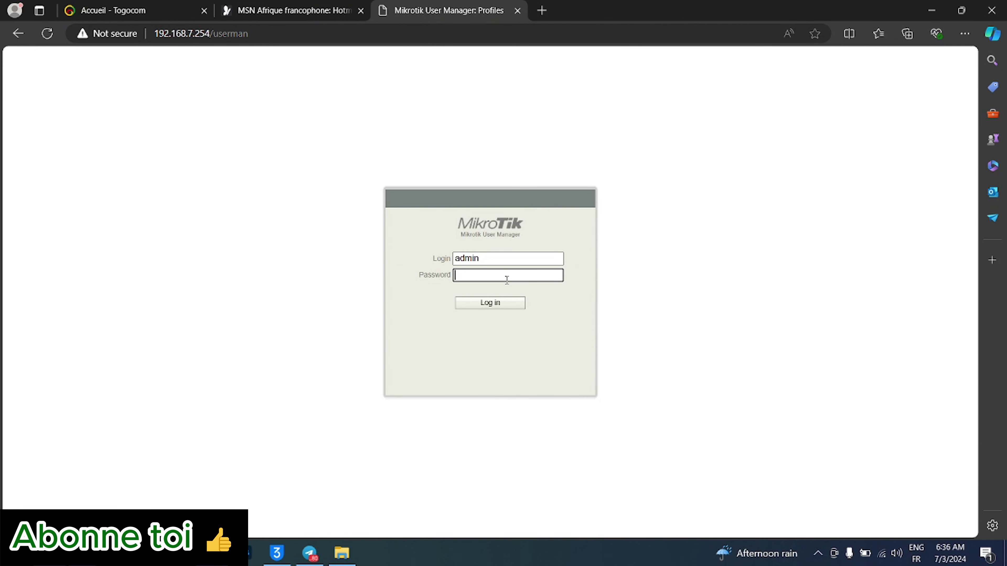
text(*************)
key(Return)
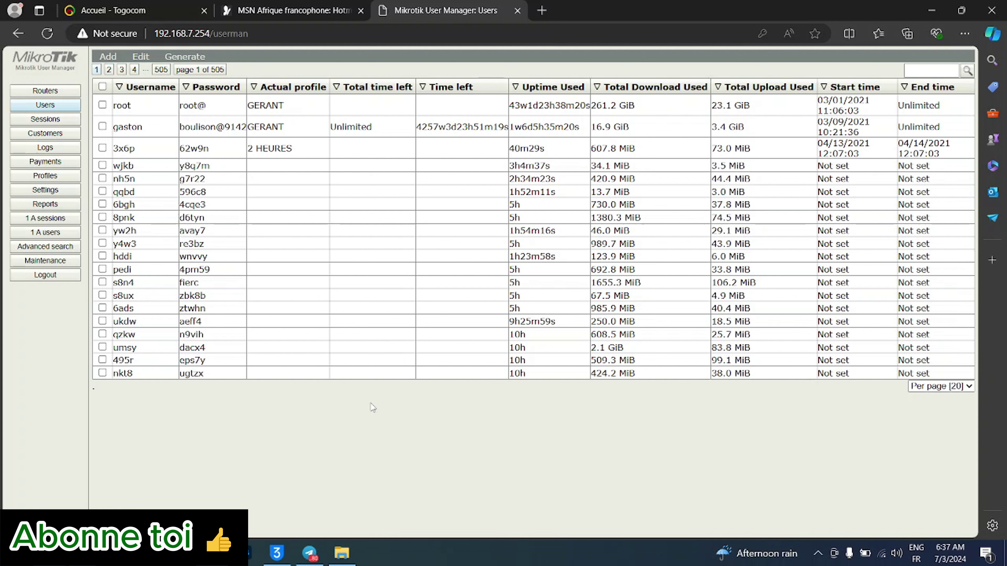
- Browse the Routers, Users, Sessions, Customers, Payments and Logs pages, then go to Profiles
click(41, 92)
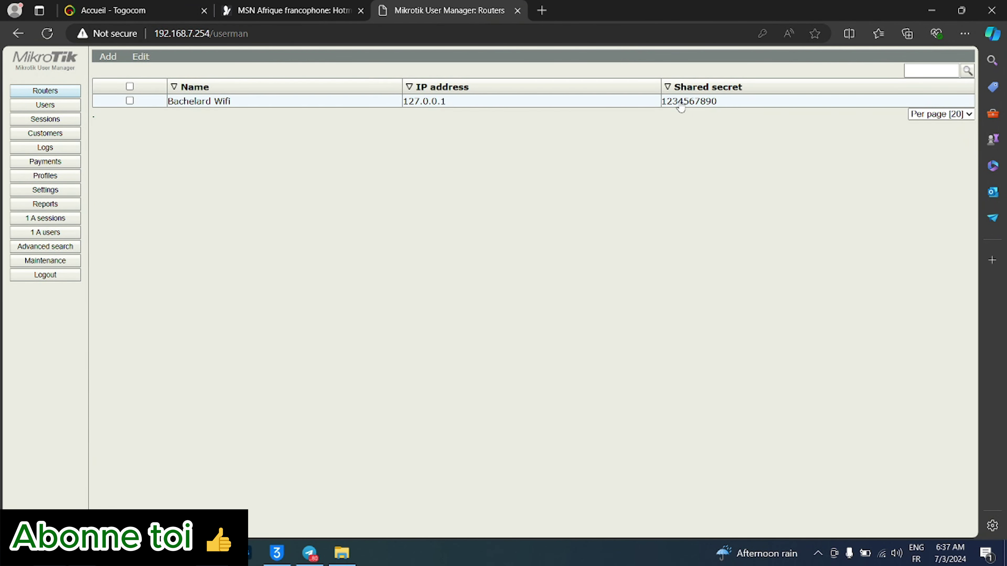
click(65, 105)
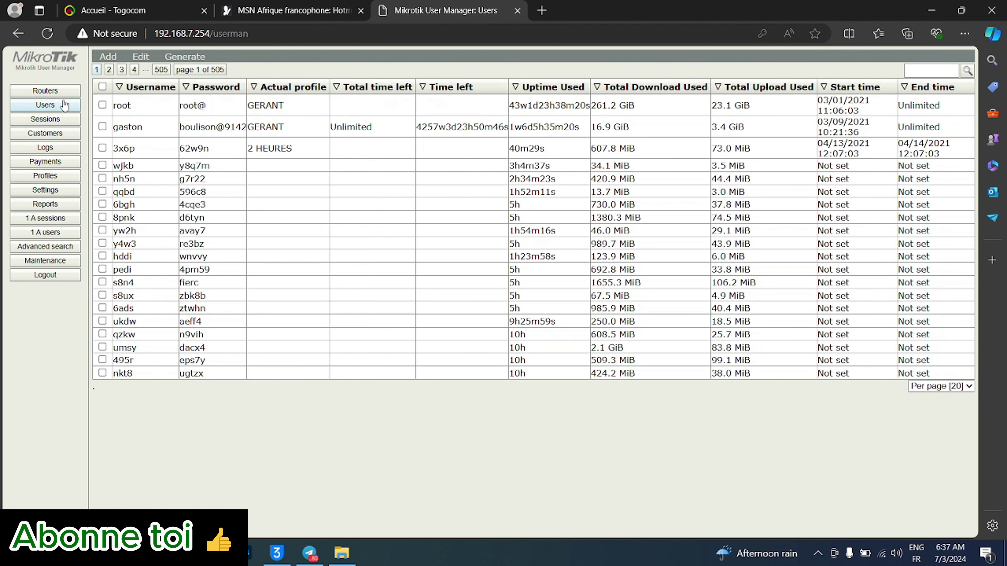
click(62, 124)
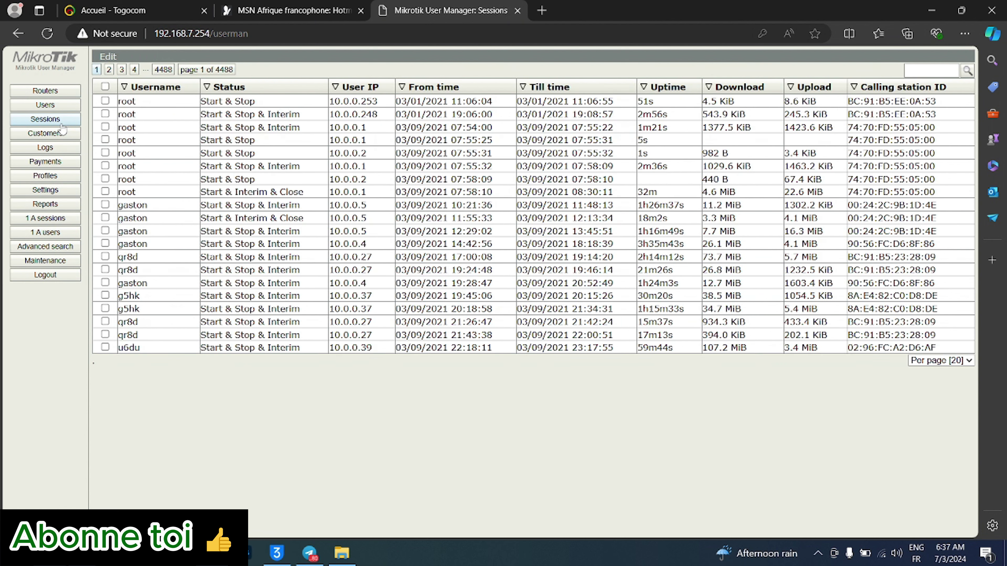
click(56, 136)
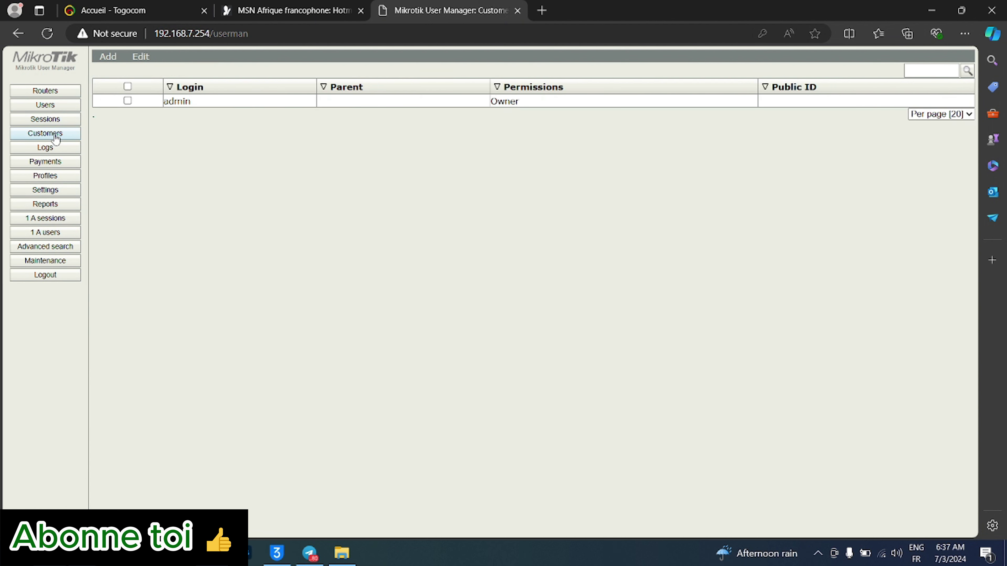
click(48, 161)
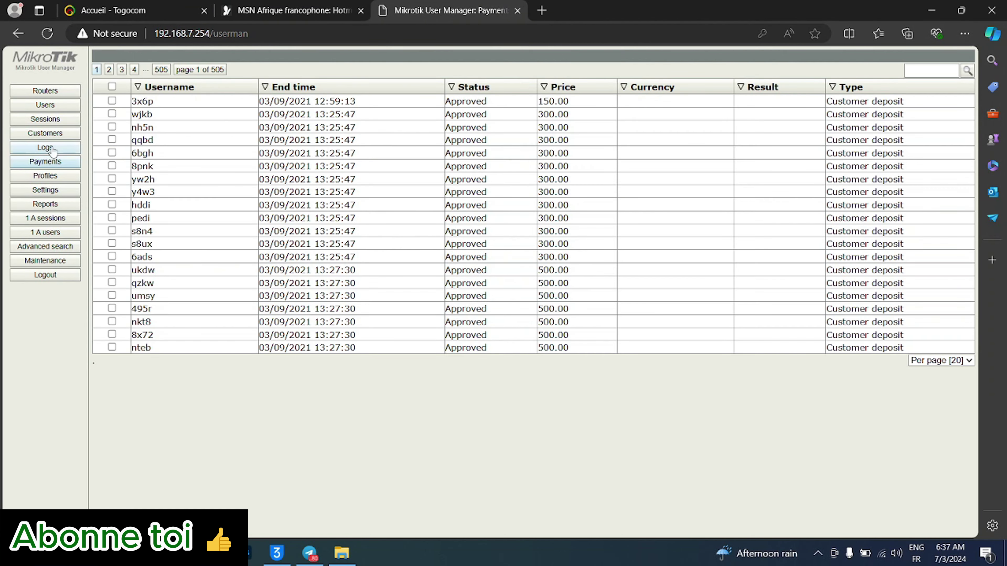
click(53, 149)
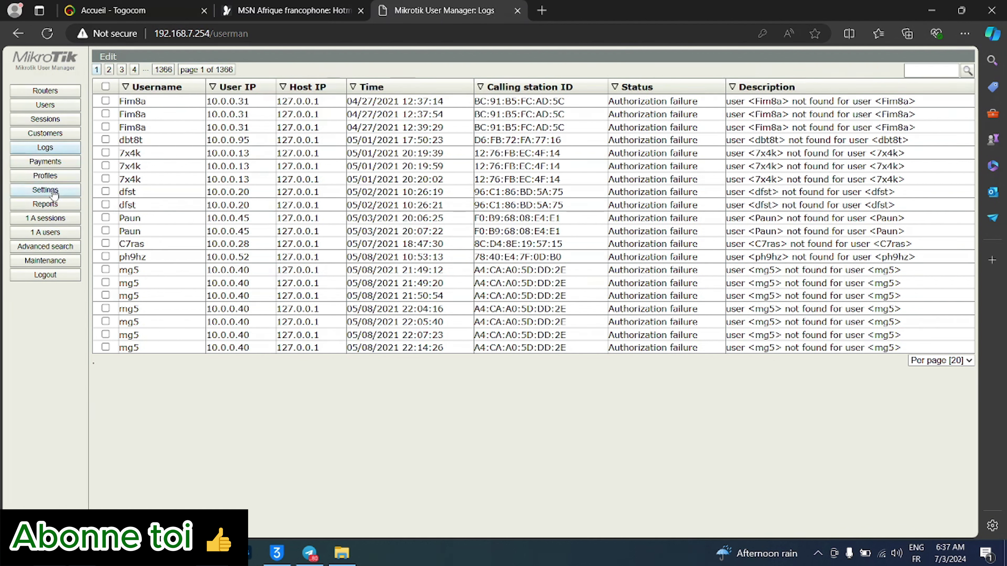
click(43, 179)
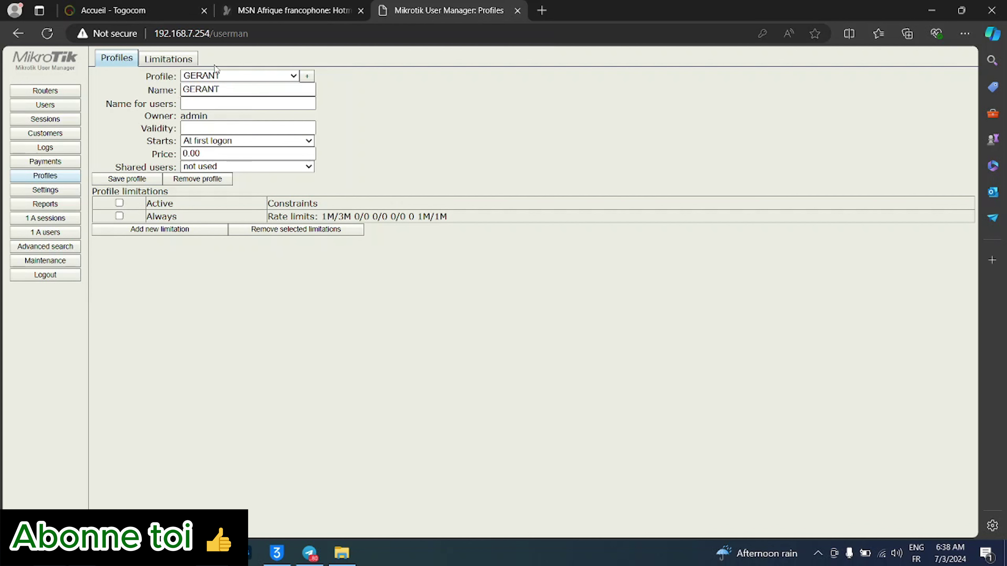
click(292, 77)
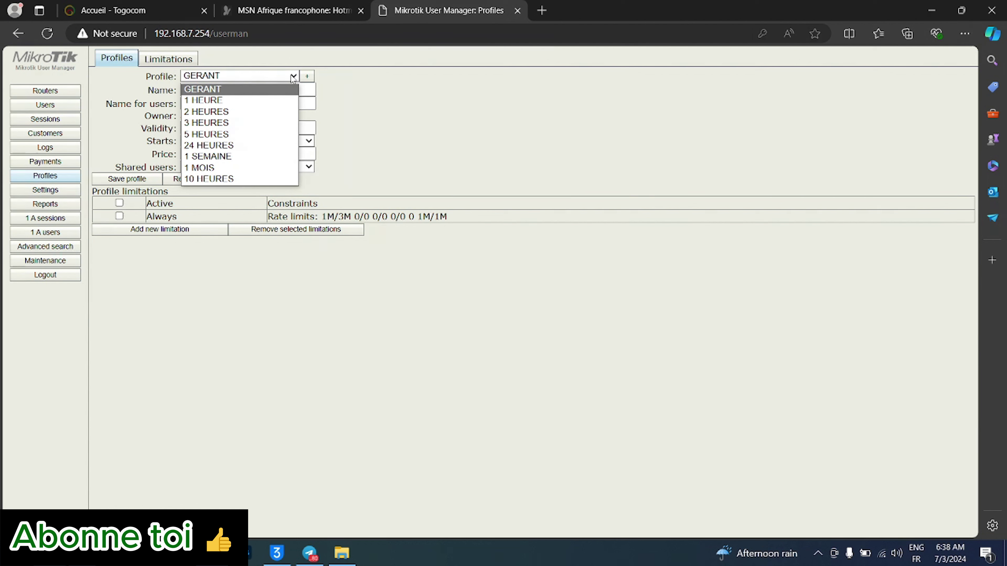
click(292, 76)
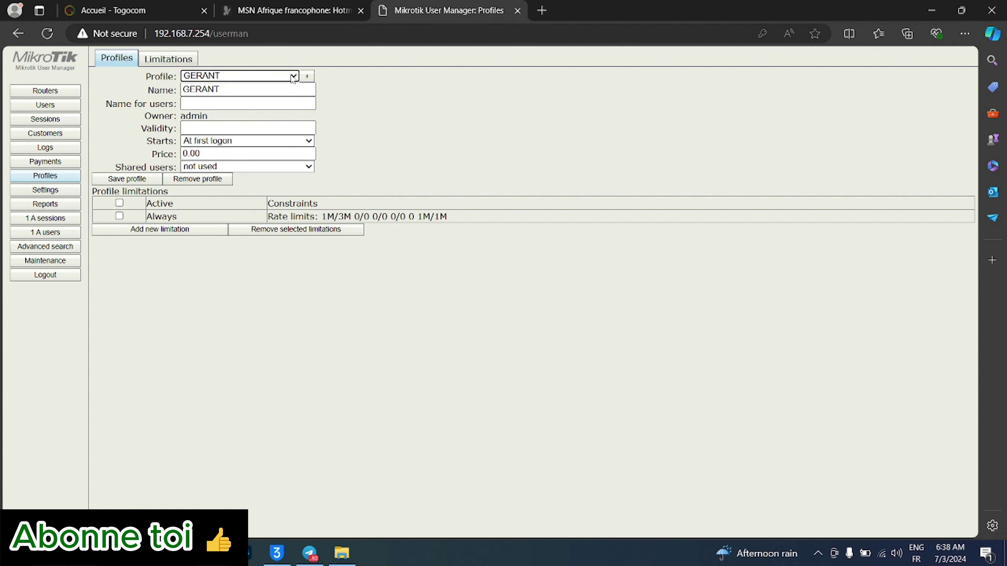
click(178, 60)
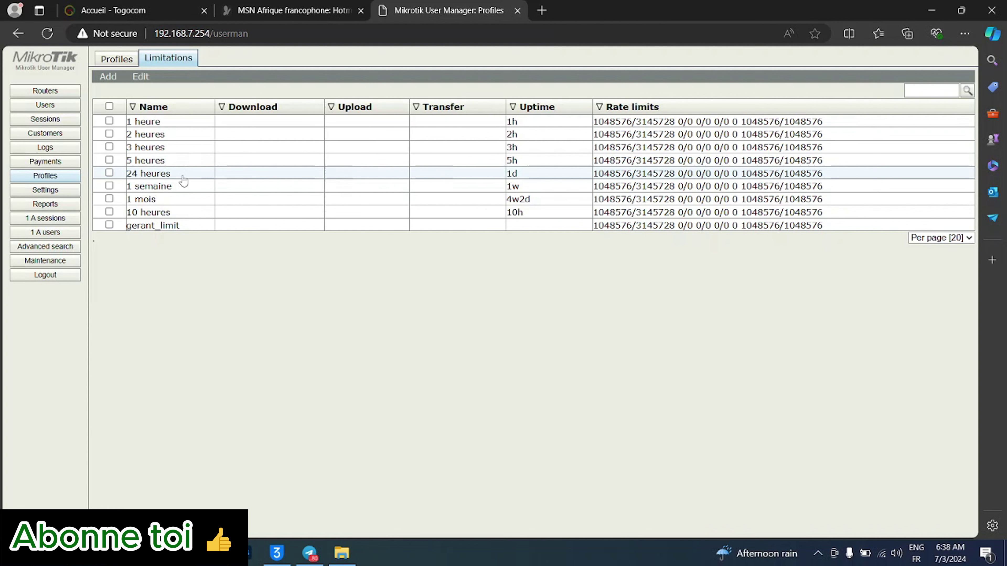
click(120, 63)
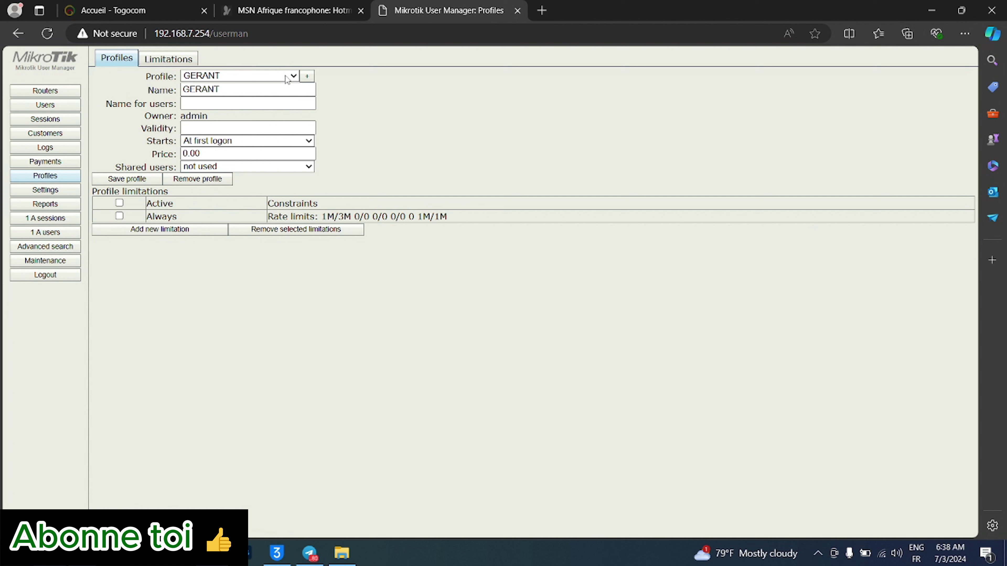
- Add a new profile with the name FORMATION and confirm its creation
click(310, 77)
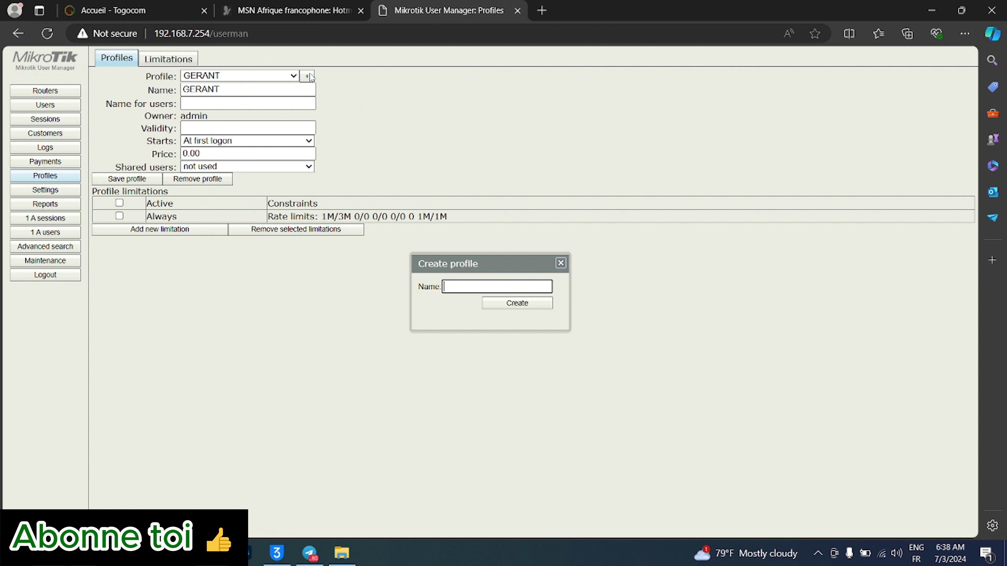
text(FORMATION)
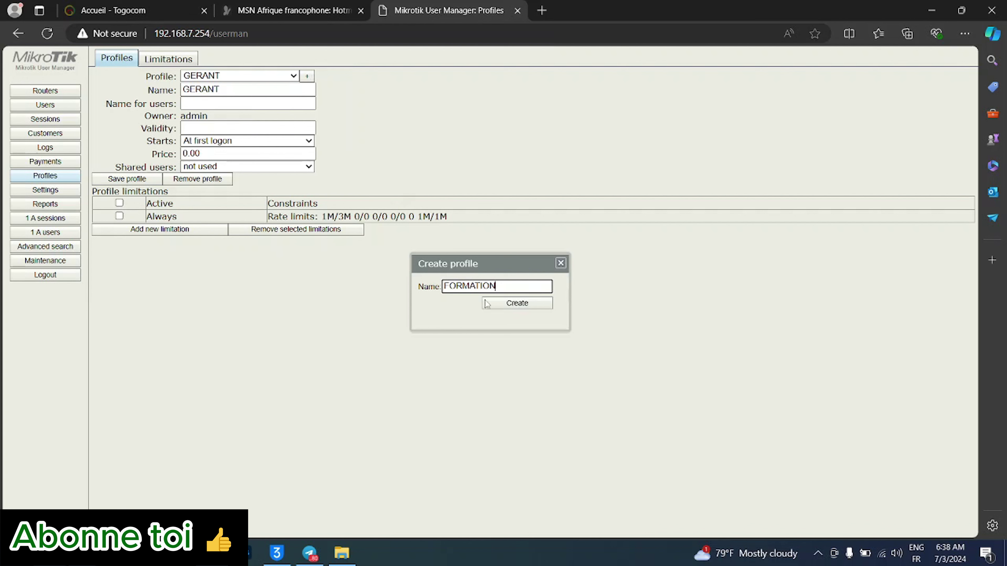
click(495, 304)
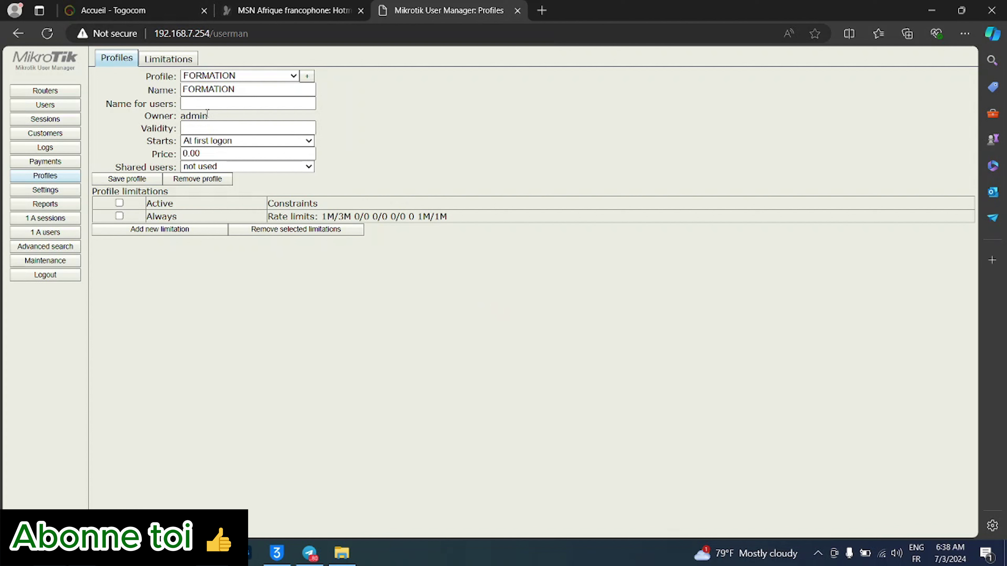
- Rename the FORMATION profile to 4H and save it
click(211, 104)
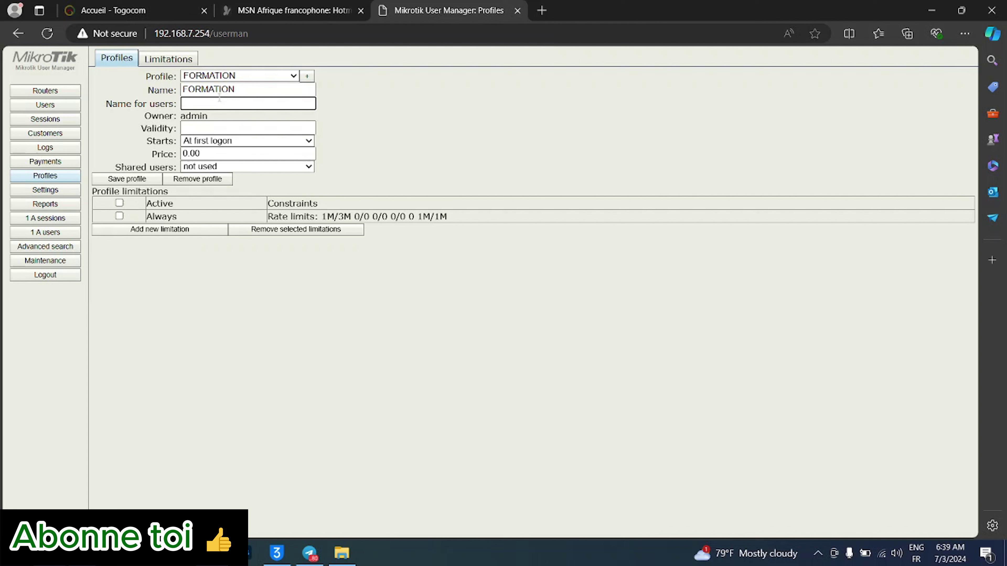
click(240, 84)
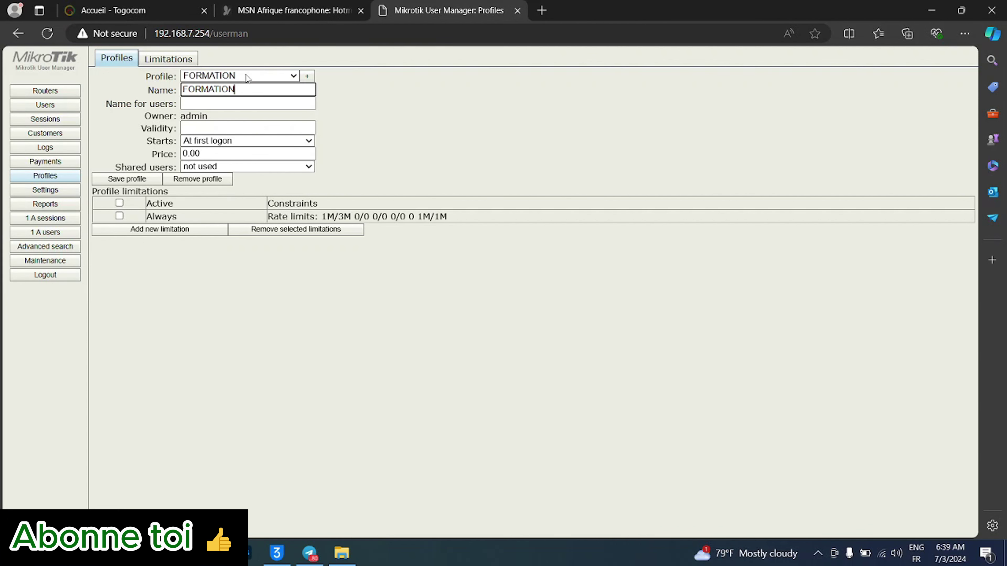
click(247, 76)
click(261, 77)
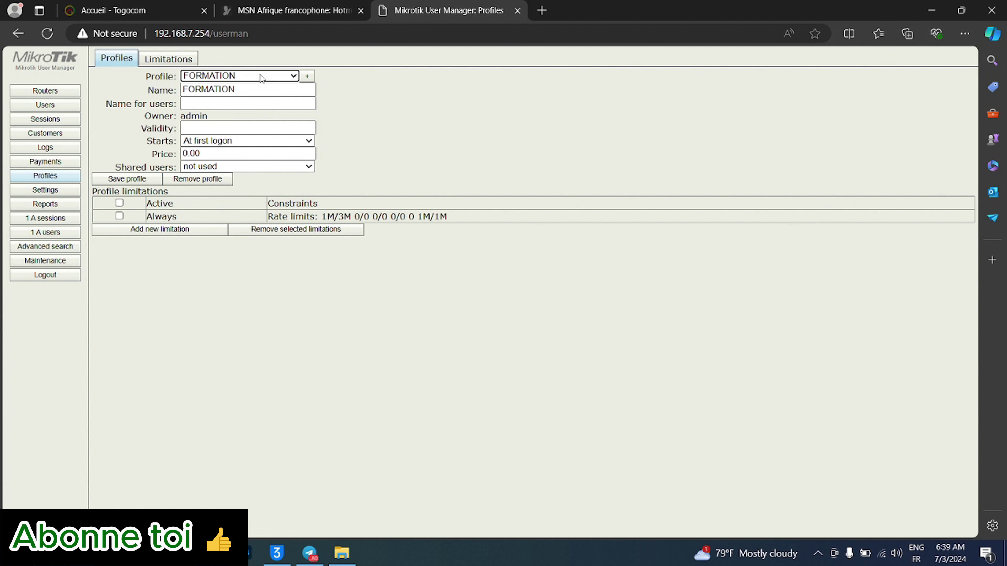
drag(248, 88, 143, 95)
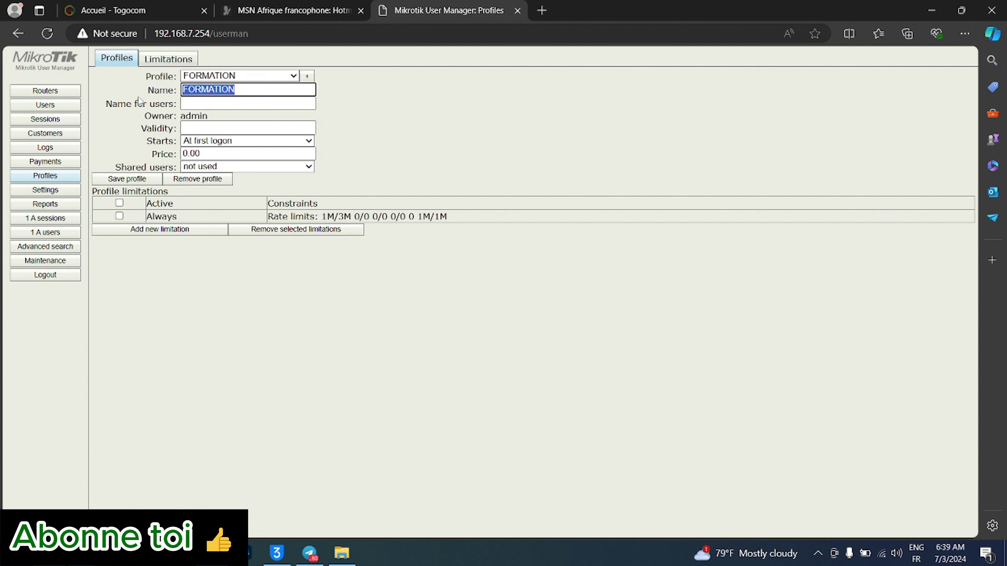
text(4h)
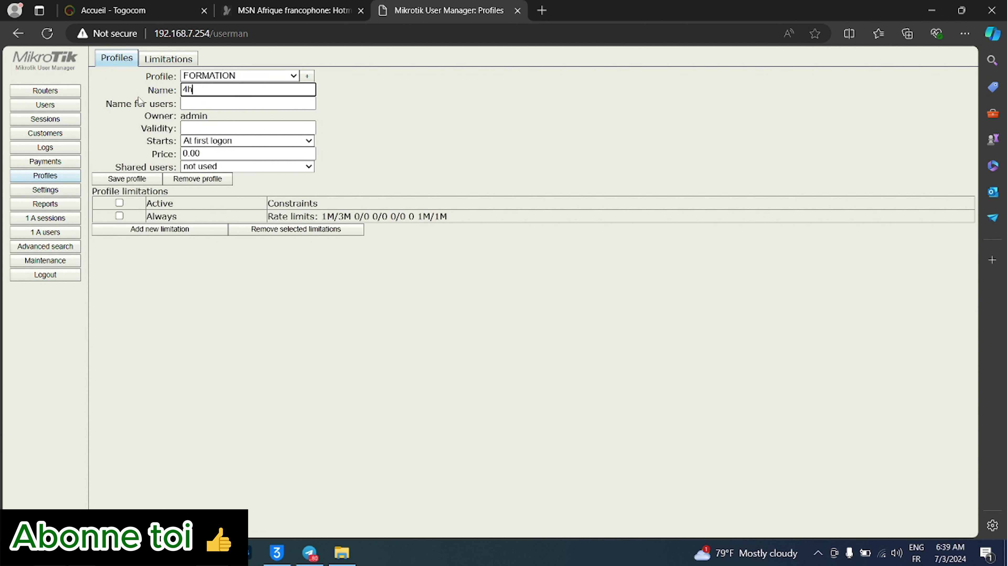
key(BackSpace)
key(Home)
text(H)
text(H)
click(134, 179)
- Give the 4H profile a validity of 4H, starting at first logon
click(297, 78)
click(298, 77)
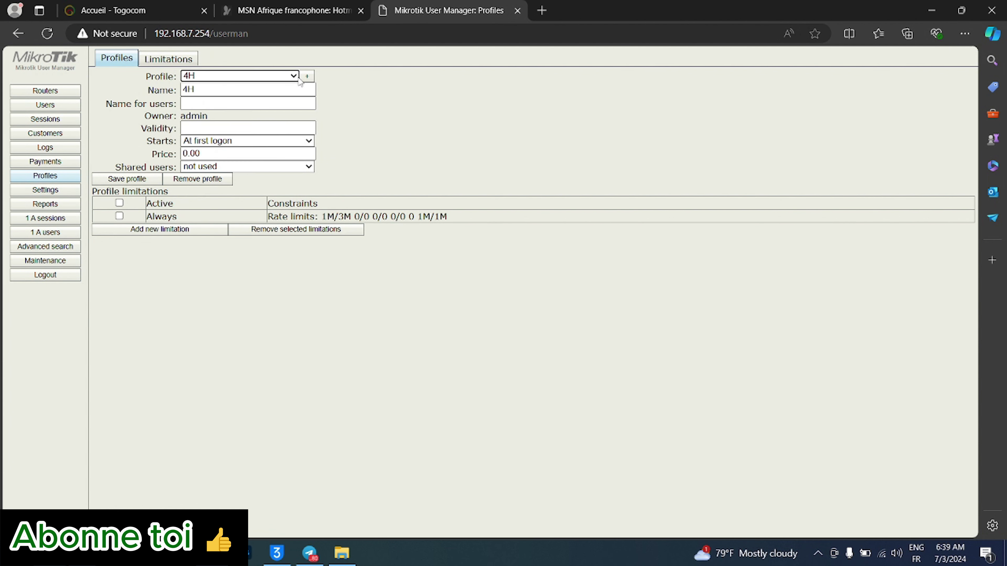
click(221, 128)
text(4)
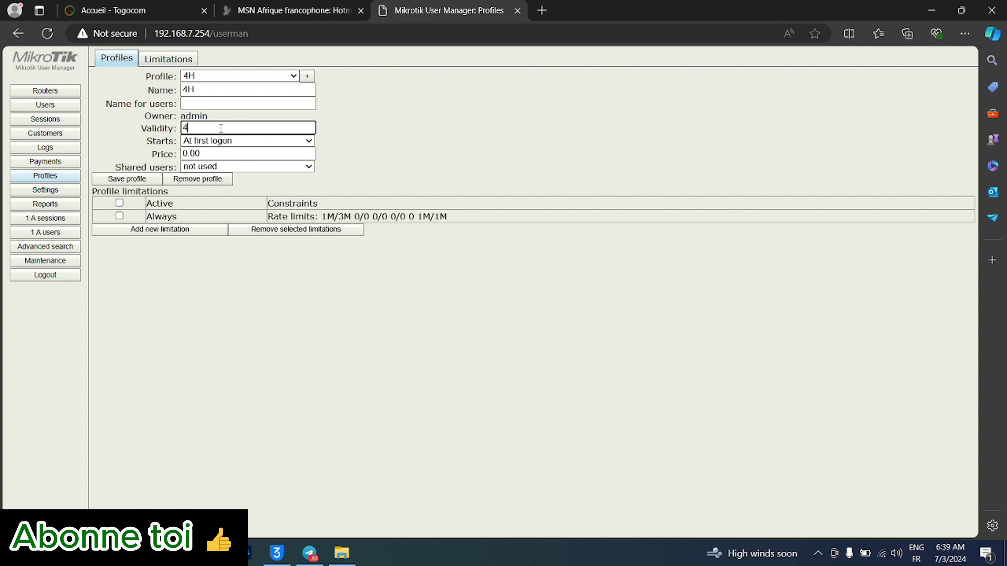
text(H)
click(230, 141)
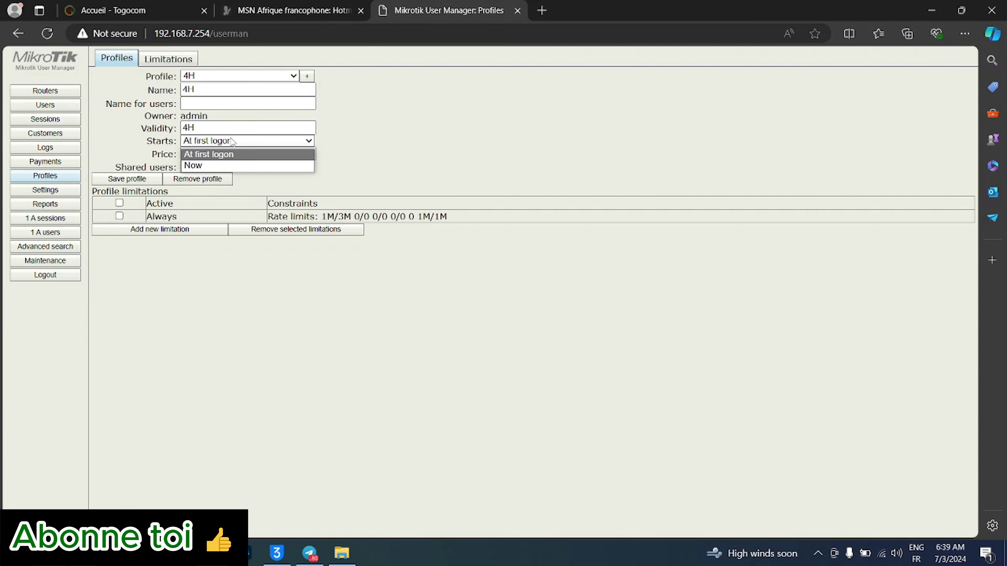
click(230, 141)
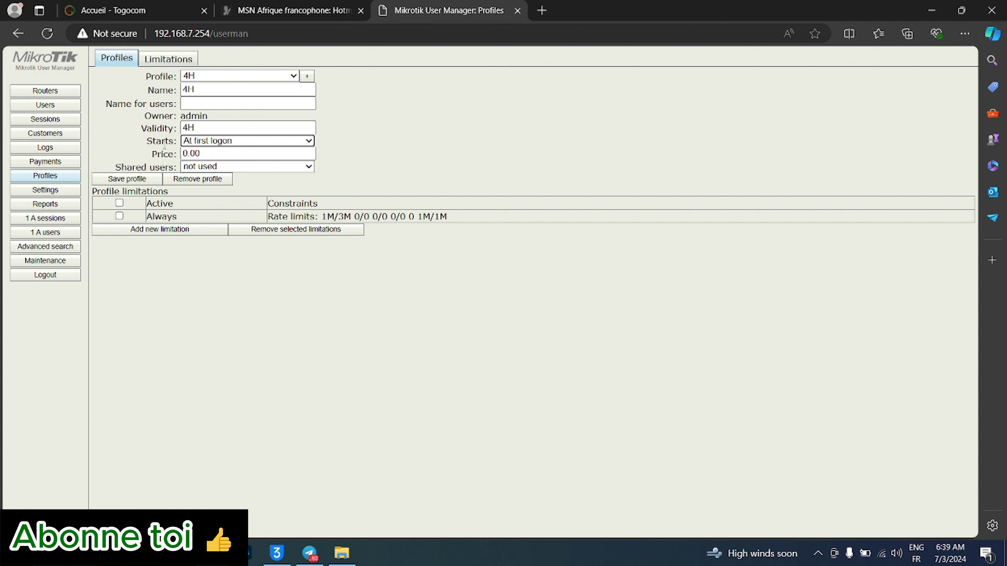
click(219, 143)
click(219, 142)
- Change the 4H profile's price to 125, leaving shared users as not used
click(203, 153)
key(BackSpace)
key(BackSpace)
key(BackSpace)
key(BackSpace)
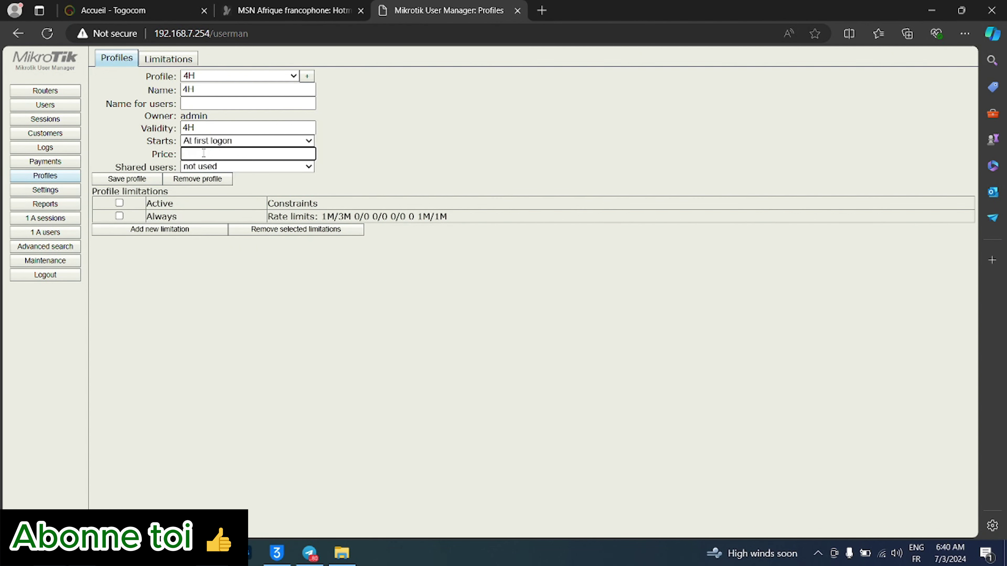
text(125)
click(214, 168)
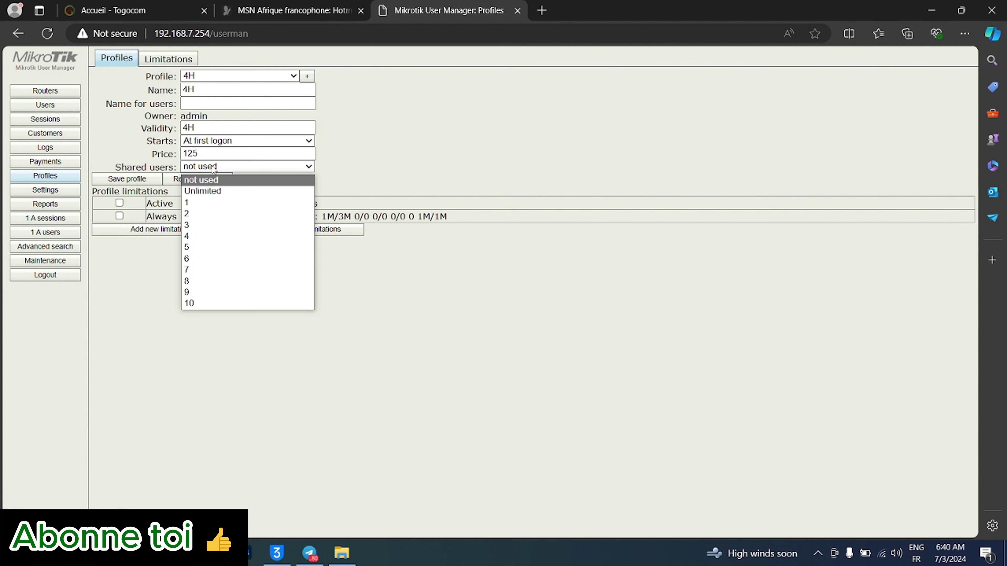
click(214, 168)
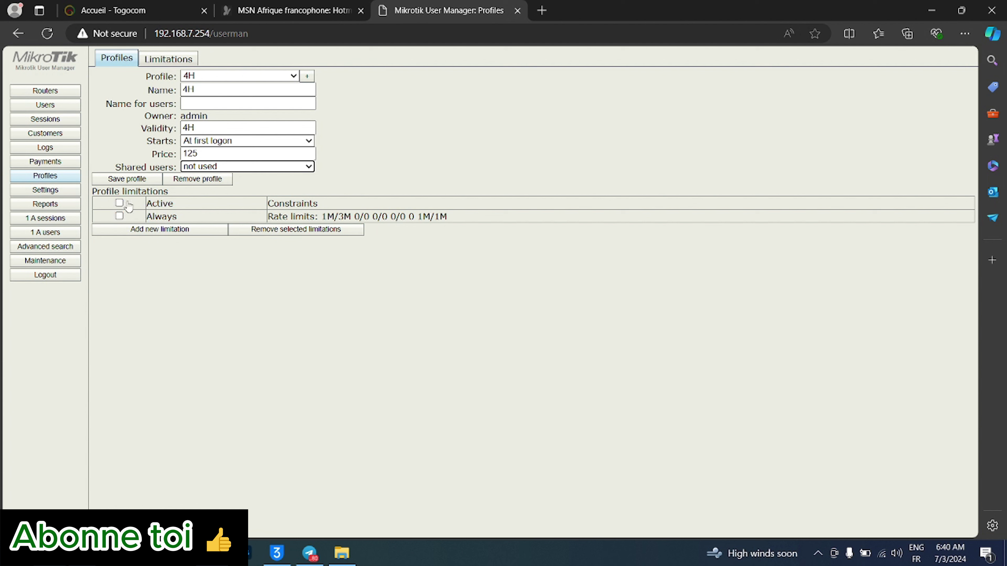
- Save the 4H profile and move to the Limitations list
click(119, 203)
click(120, 204)
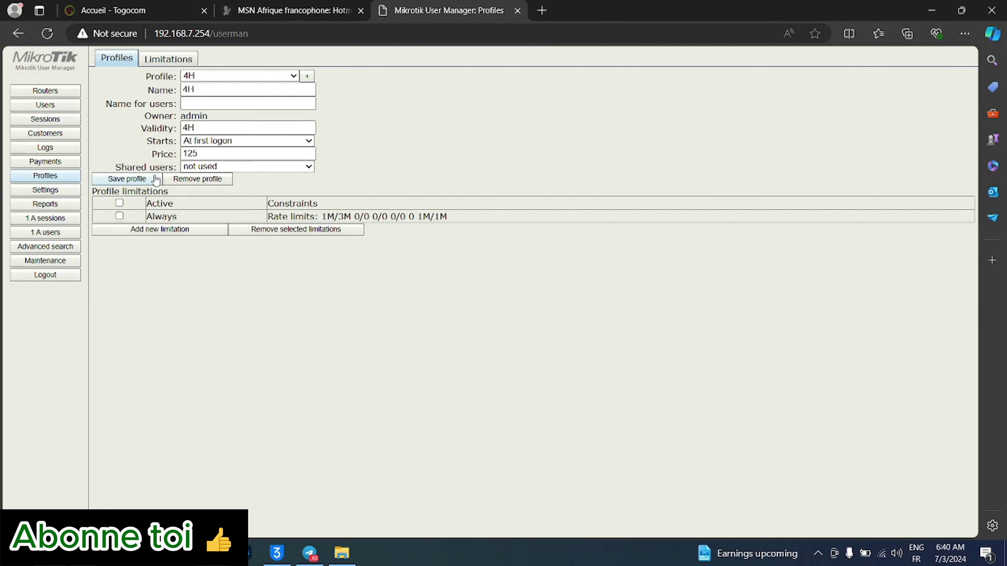
click(127, 180)
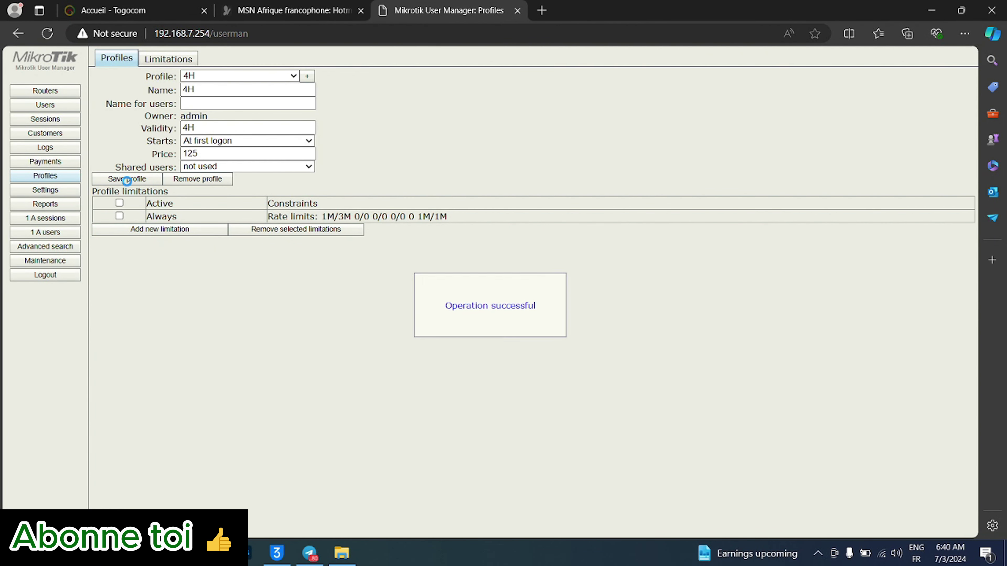
click(168, 59)
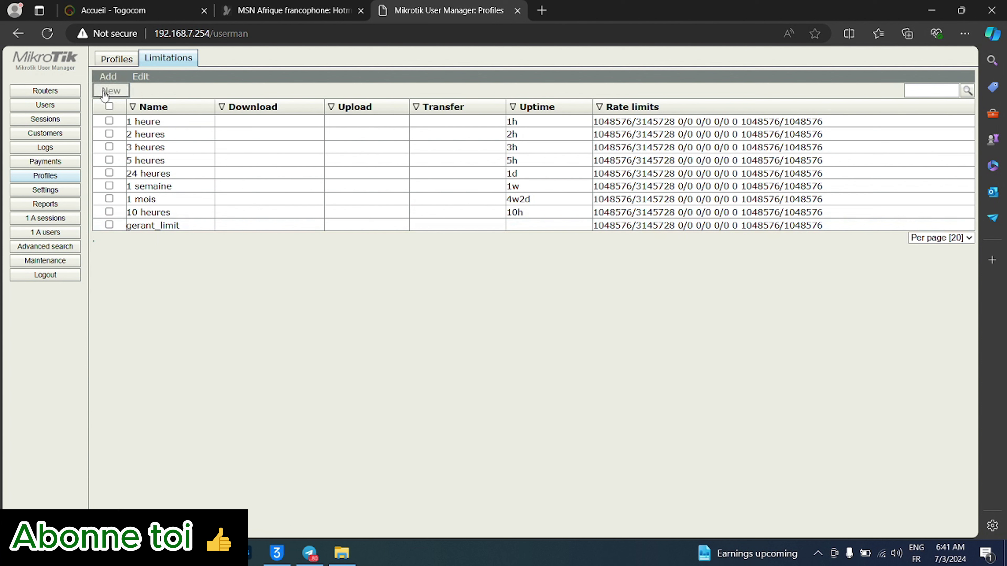
- Start a new limitation named '4 heures' with an uptime of 4h
click(103, 77)
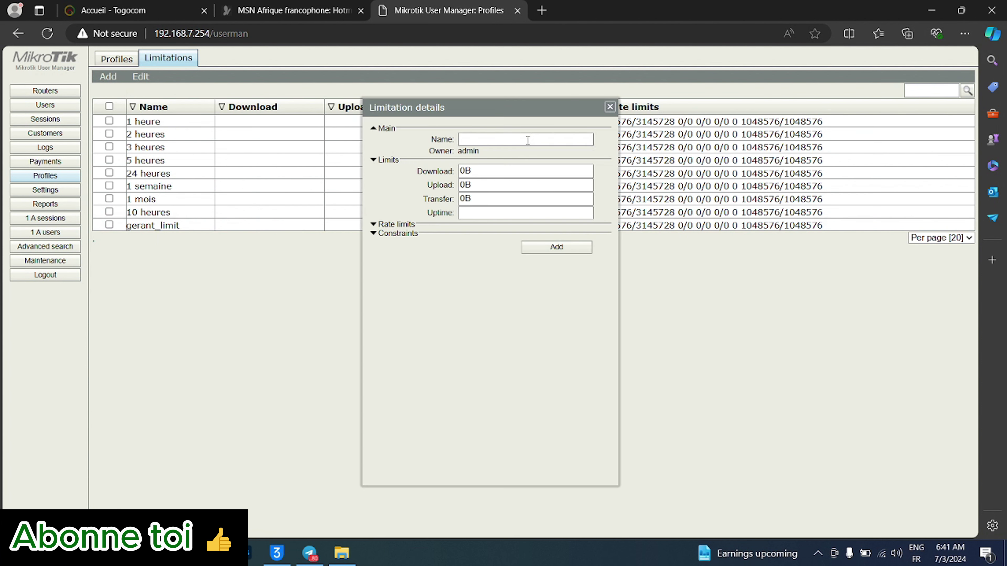
click(527, 140)
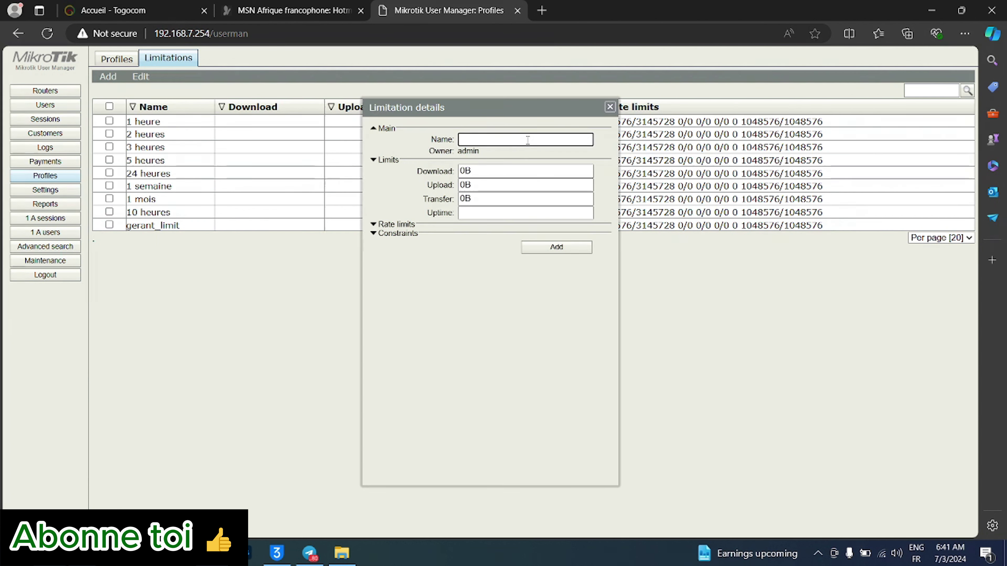
text(4 heures)
click(479, 213)
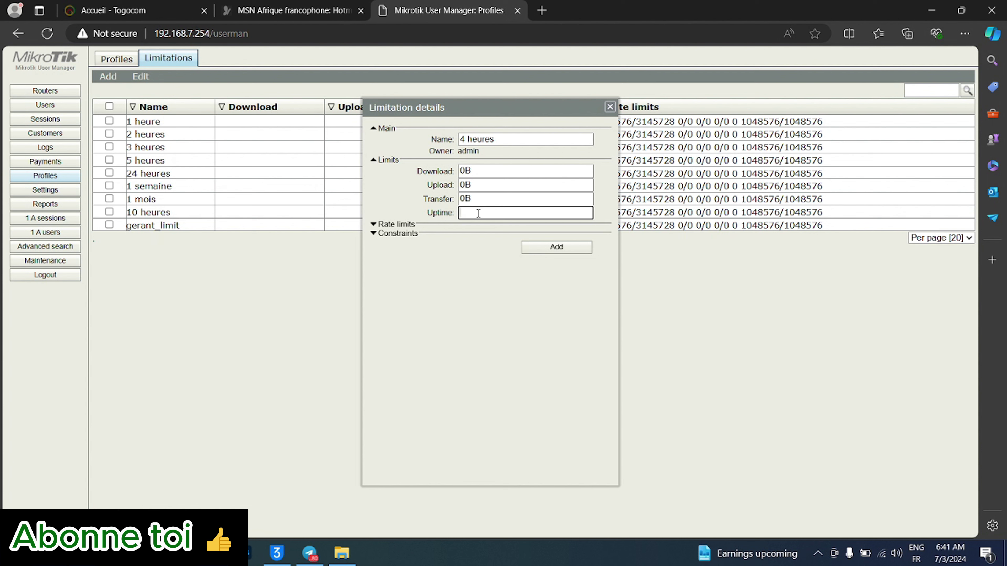
drag(478, 107, 335, 110)
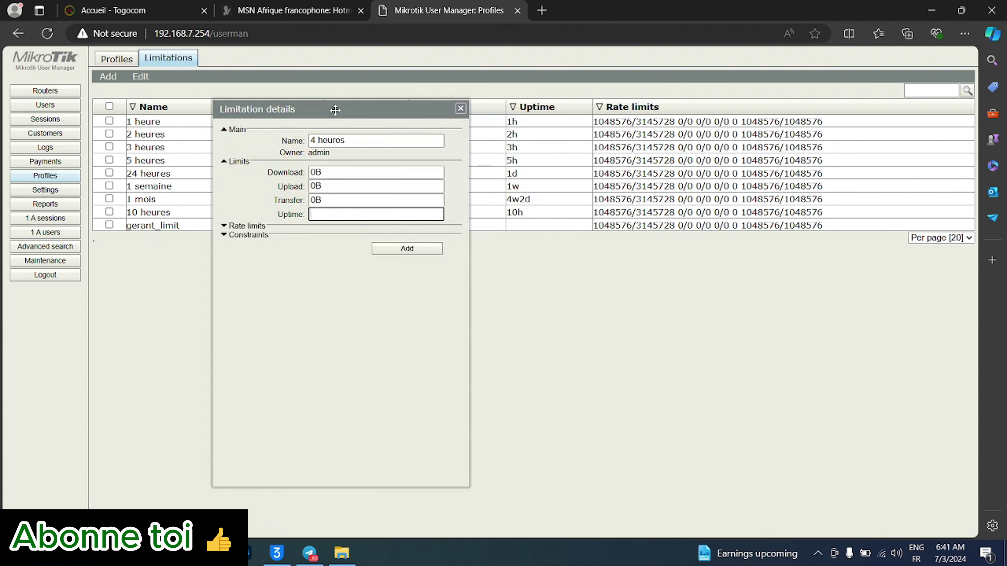
text(4h)
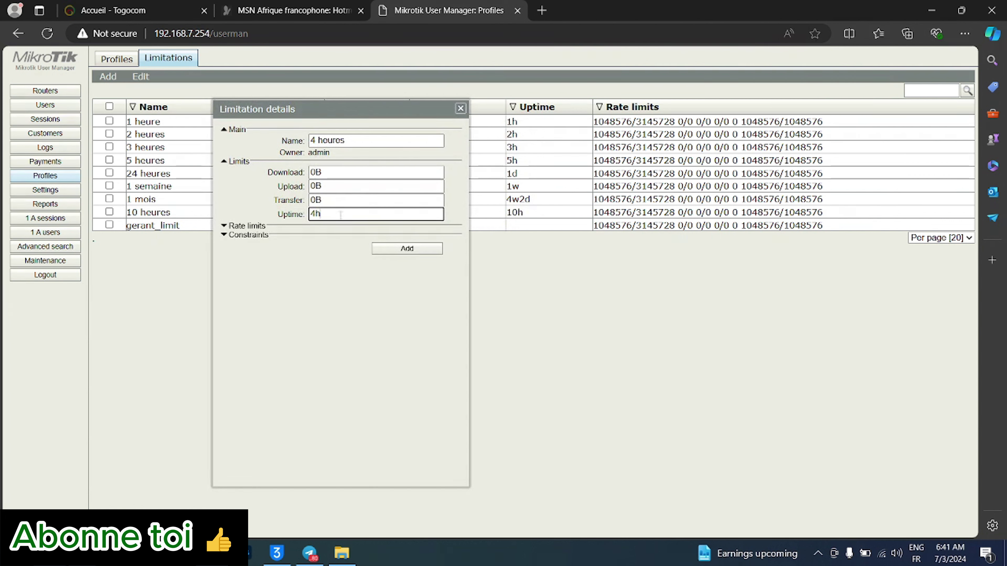
- Check the rate limit and constraint sections, then add the '4 heures' limitation
click(230, 229)
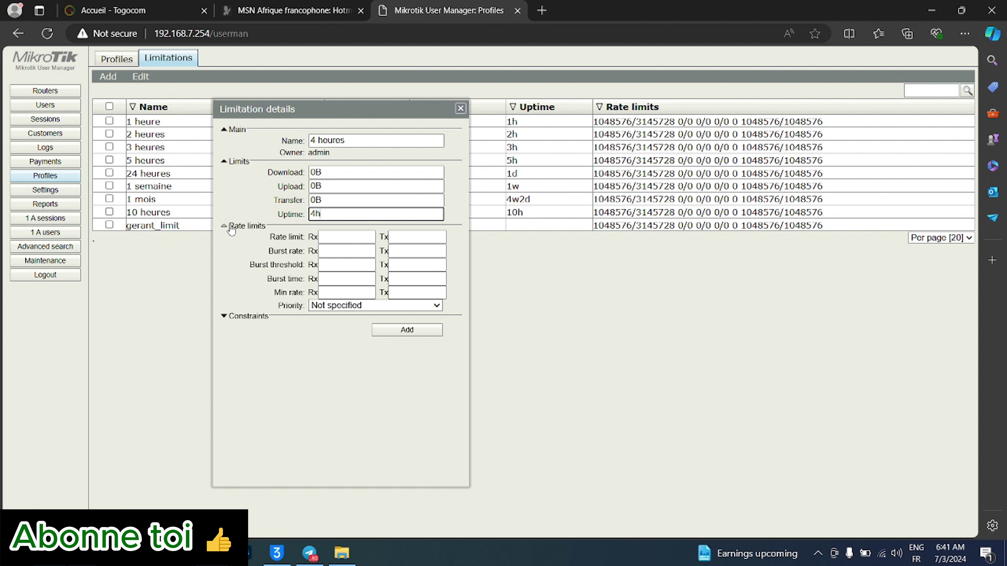
click(231, 228)
click(235, 235)
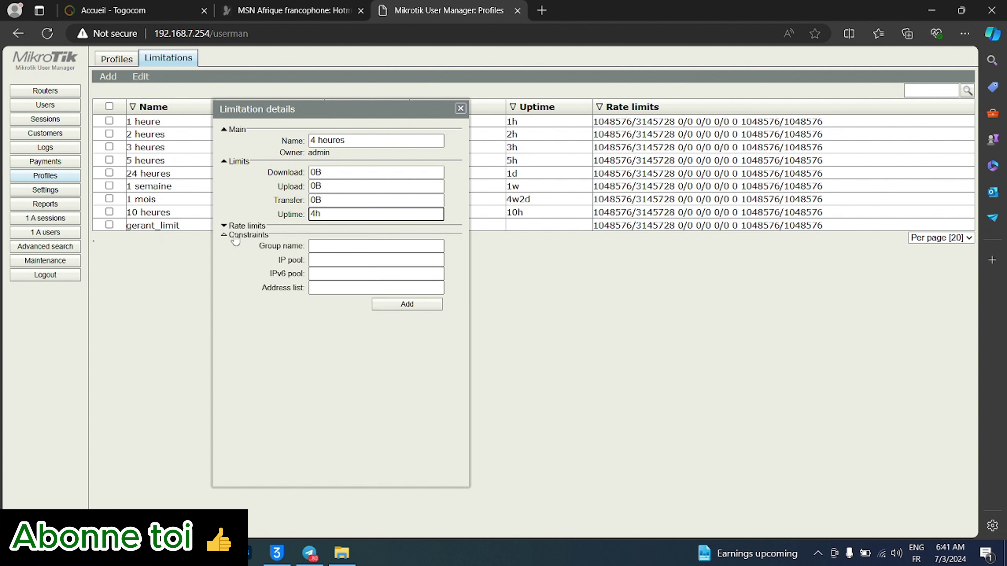
click(234, 236)
click(235, 237)
click(235, 236)
click(235, 237)
click(235, 238)
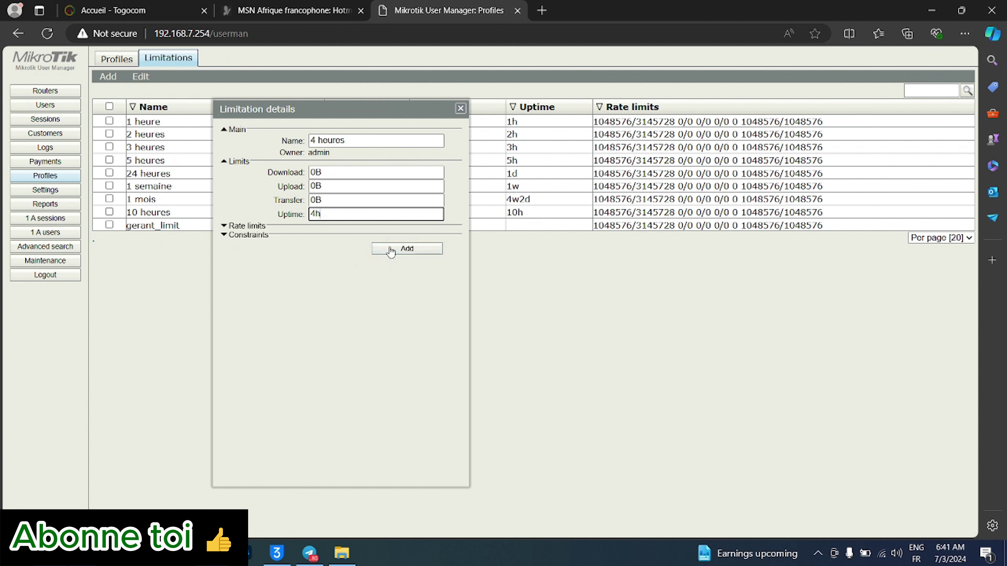
click(391, 250)
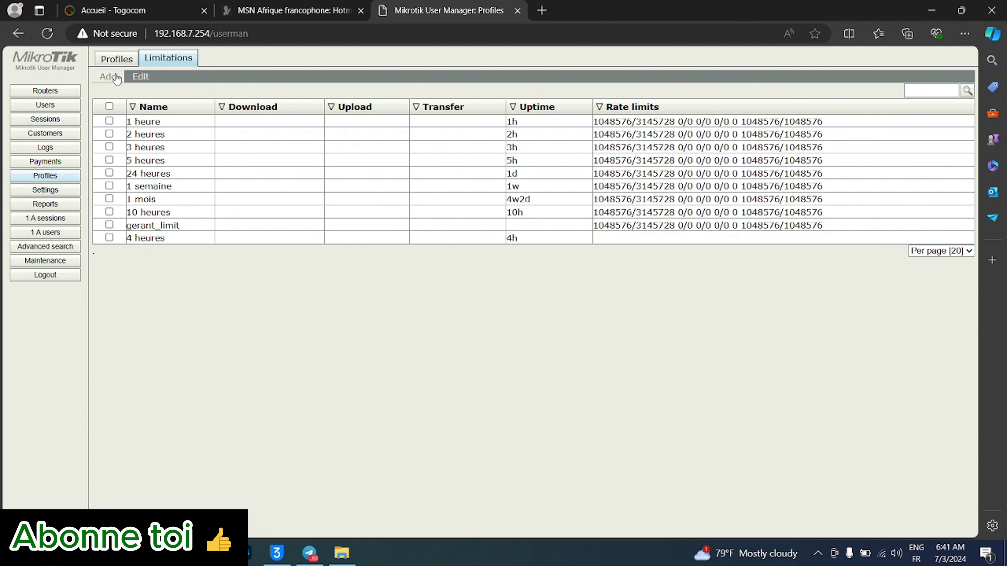
- Add the '4 heures' limitation to the 4H profile from its form
click(119, 61)
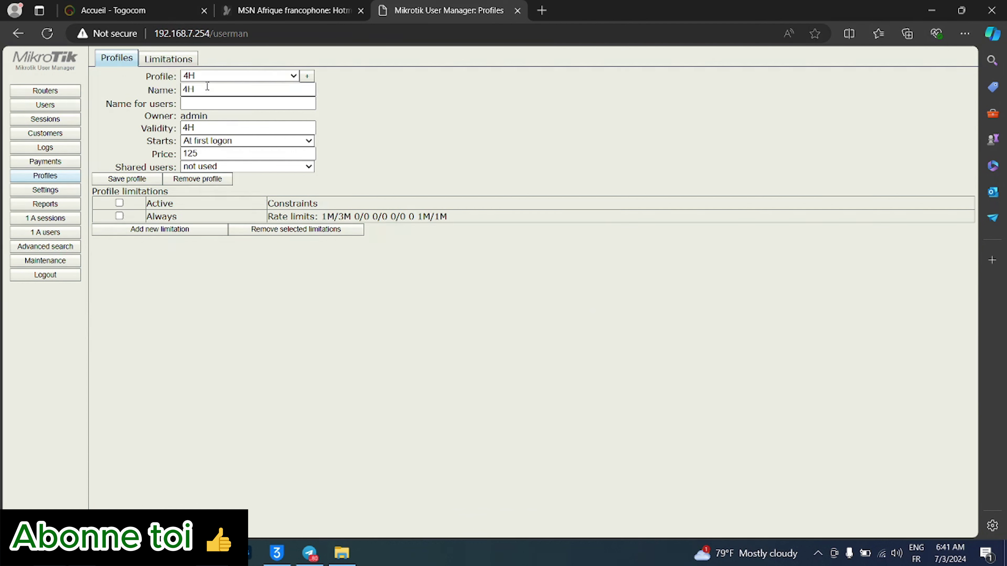
click(155, 229)
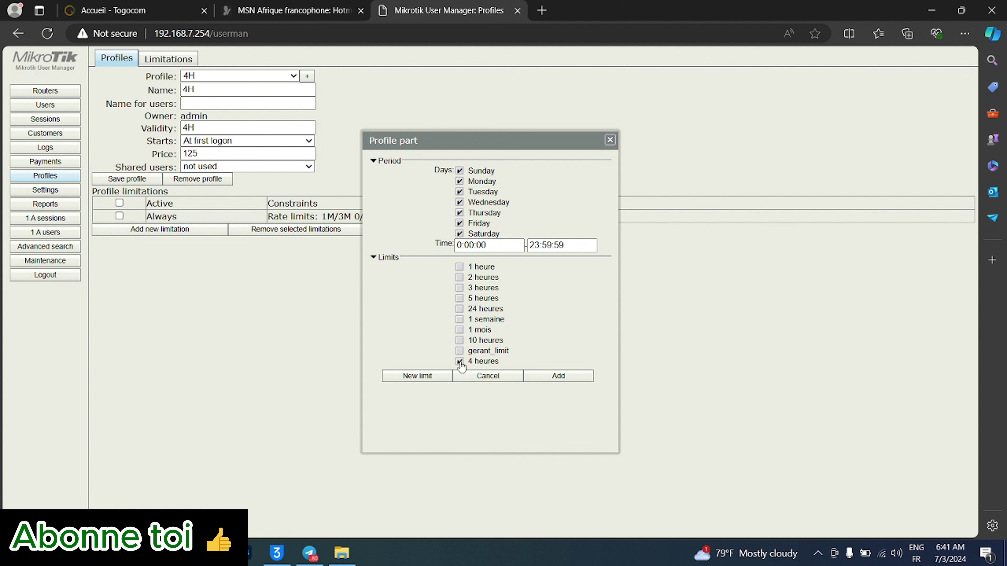
click(546, 379)
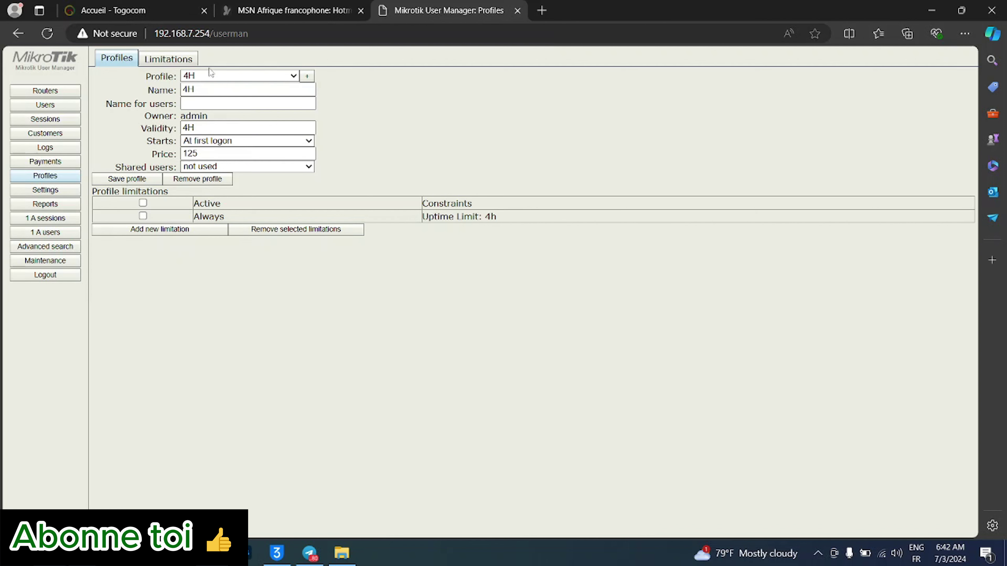
- Switch between Limitations and the 4H profile form to confirm the '4 heures' limitation is attached
click(177, 60)
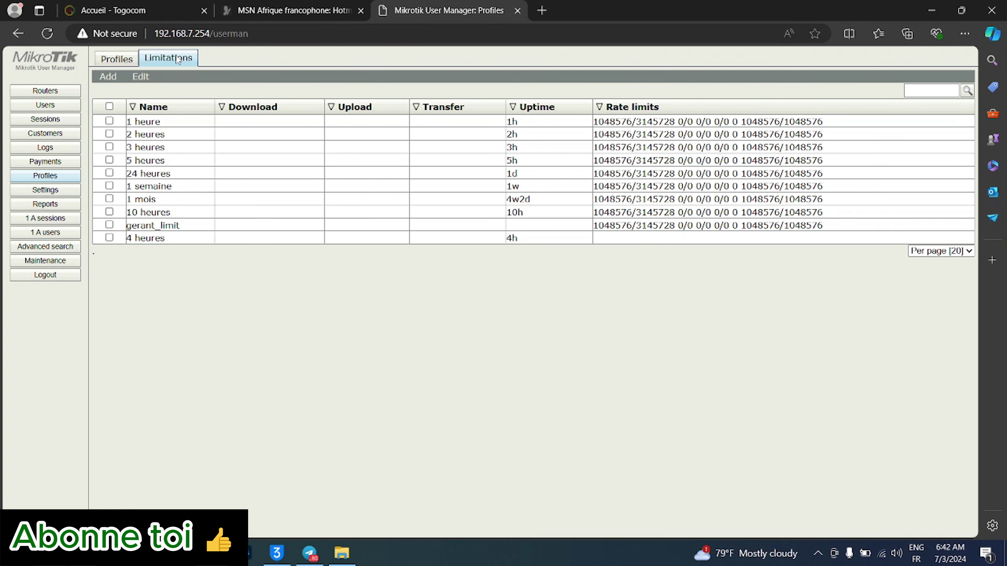
click(126, 61)
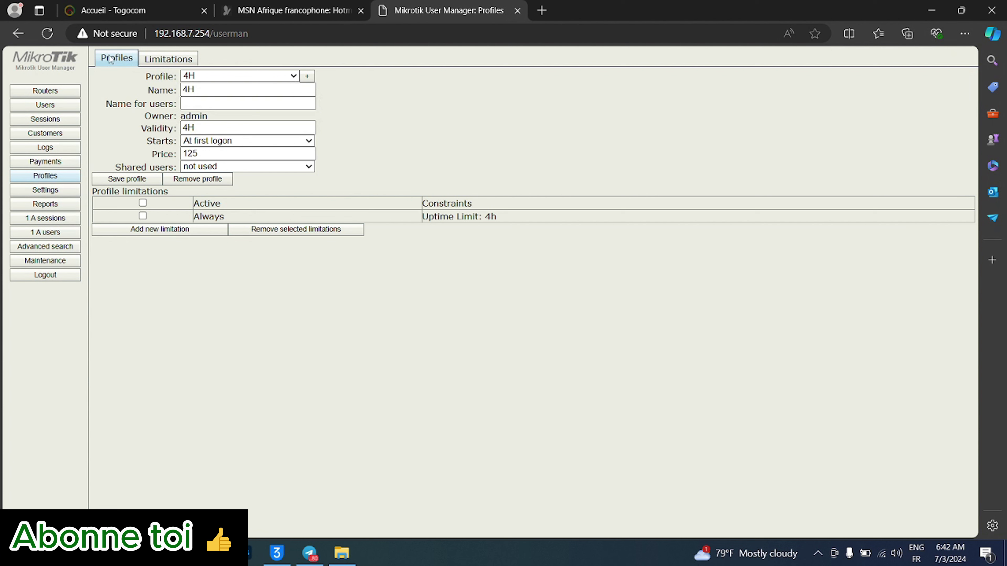
click(154, 60)
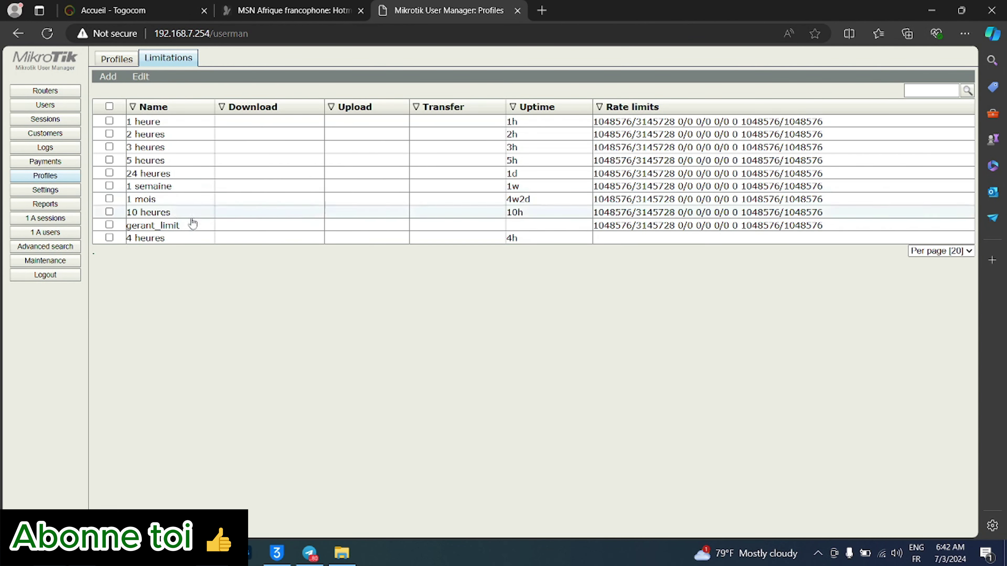
click(112, 60)
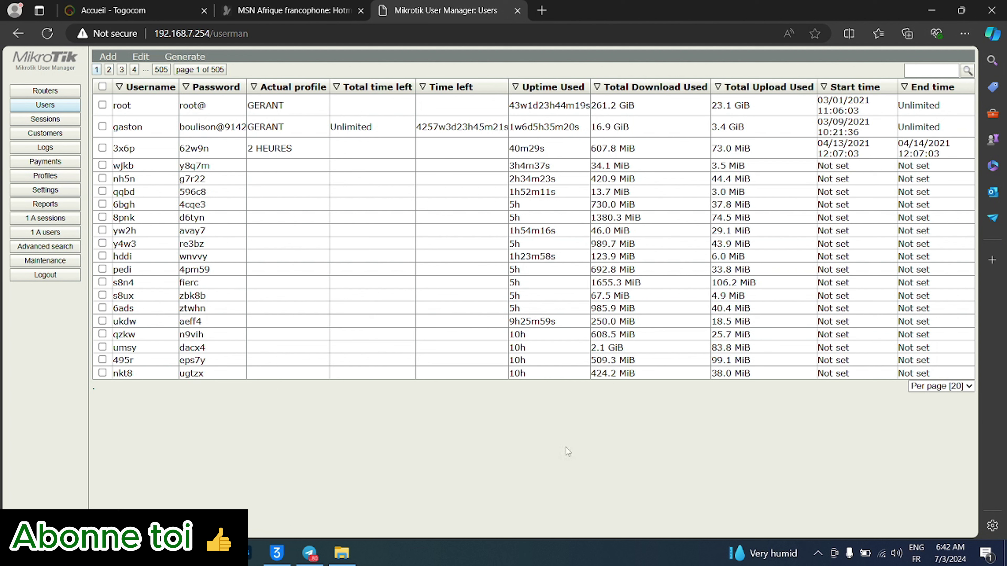
- Open Add > Batch, set Number of users to 5, and open the Username length choices
click(109, 58)
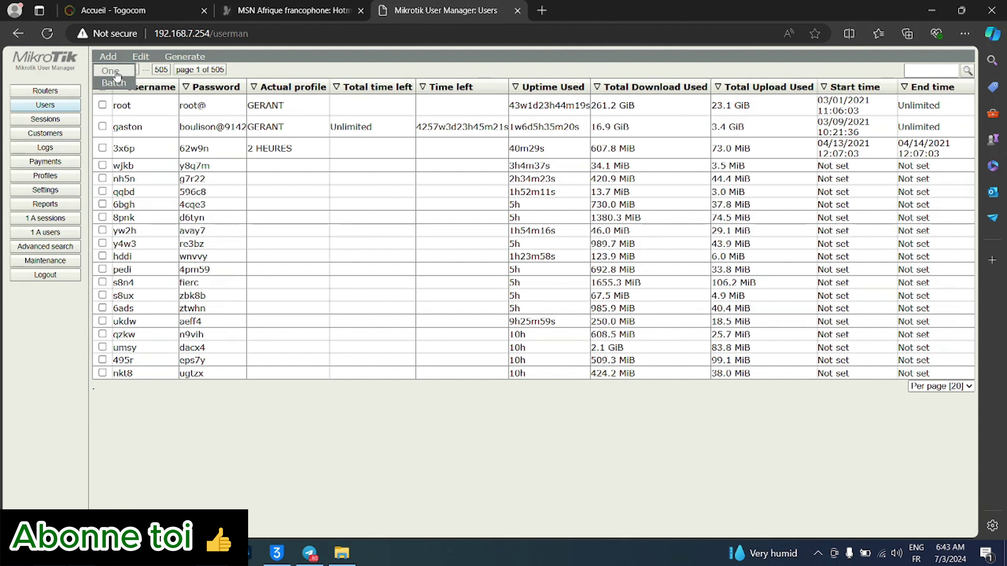
click(114, 83)
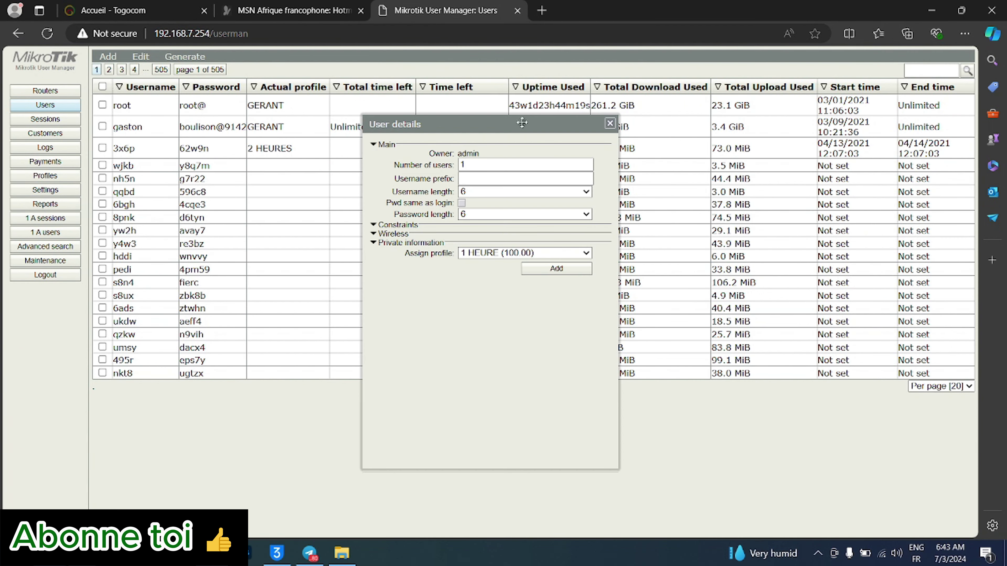
click(483, 169)
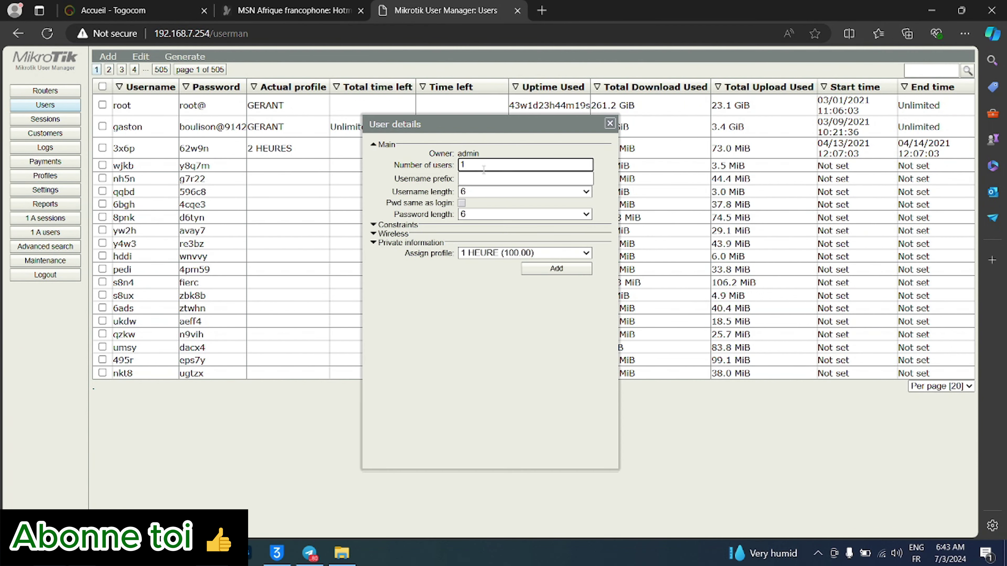
key(BackSpace)
text(5)
click(471, 177)
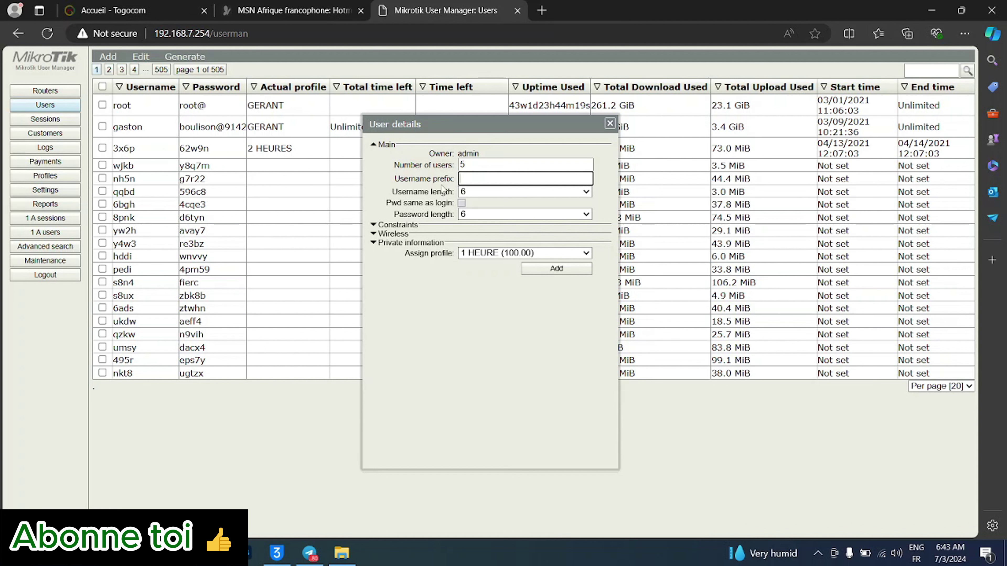
click(498, 194)
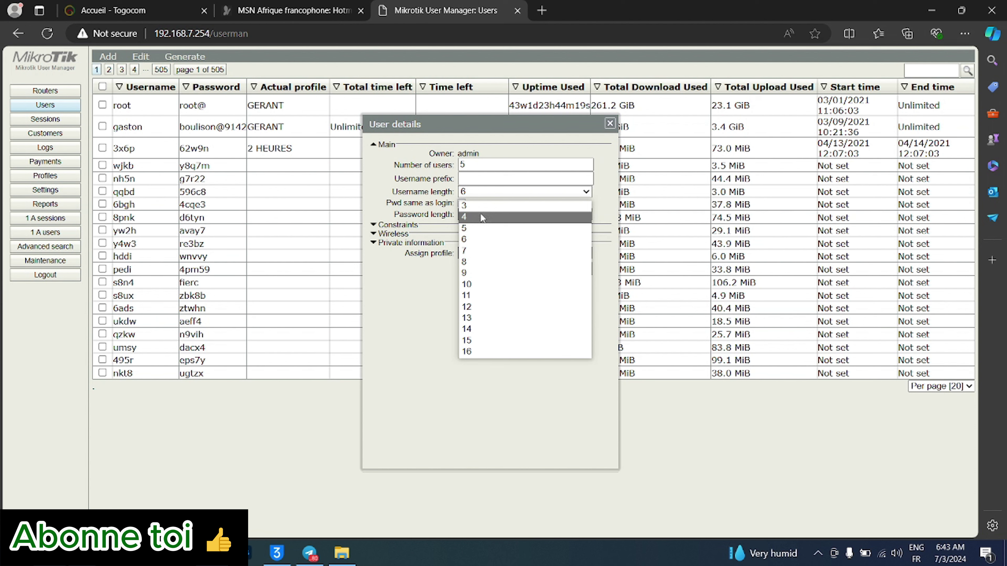
- Generate five users with 4-character usernames and passwords equal to the login, assigned the 4H (125.00) profile
click(482, 217)
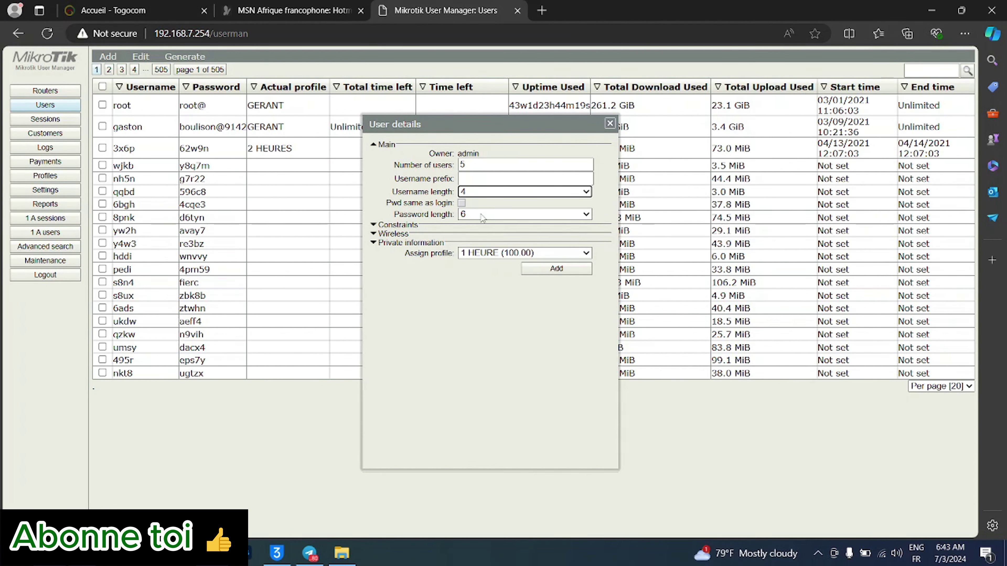
click(481, 218)
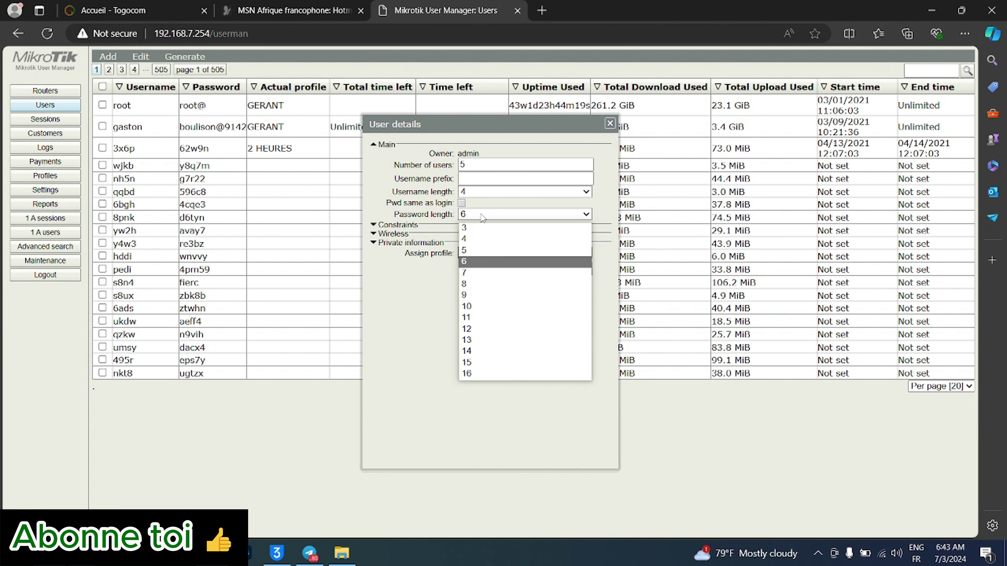
click(490, 240)
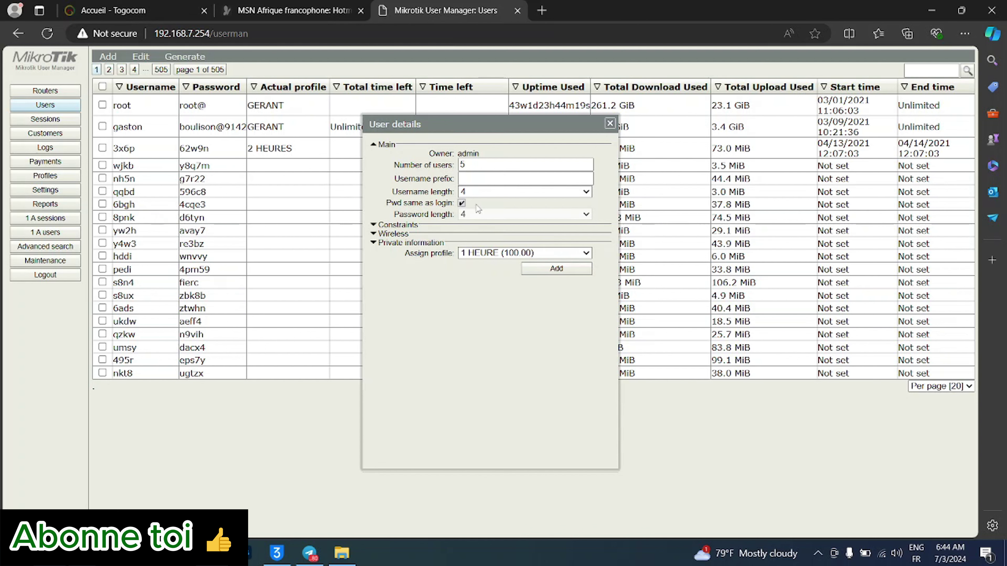
click(492, 256)
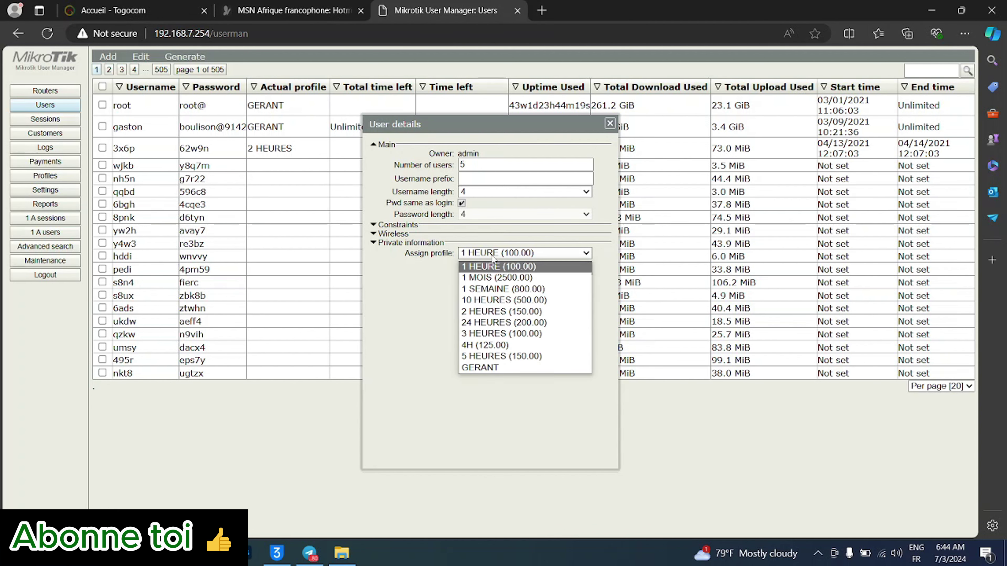
click(480, 350)
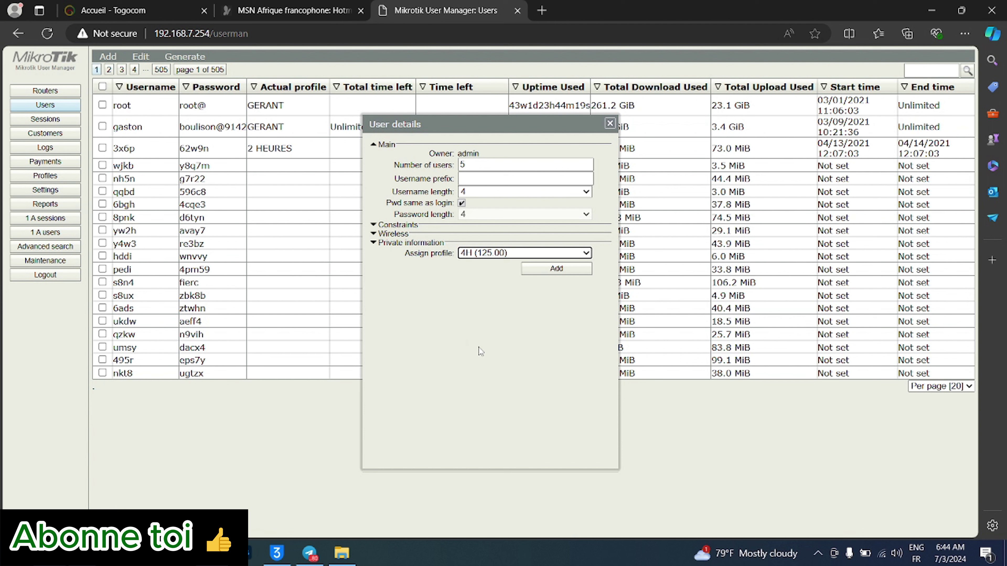
click(541, 273)
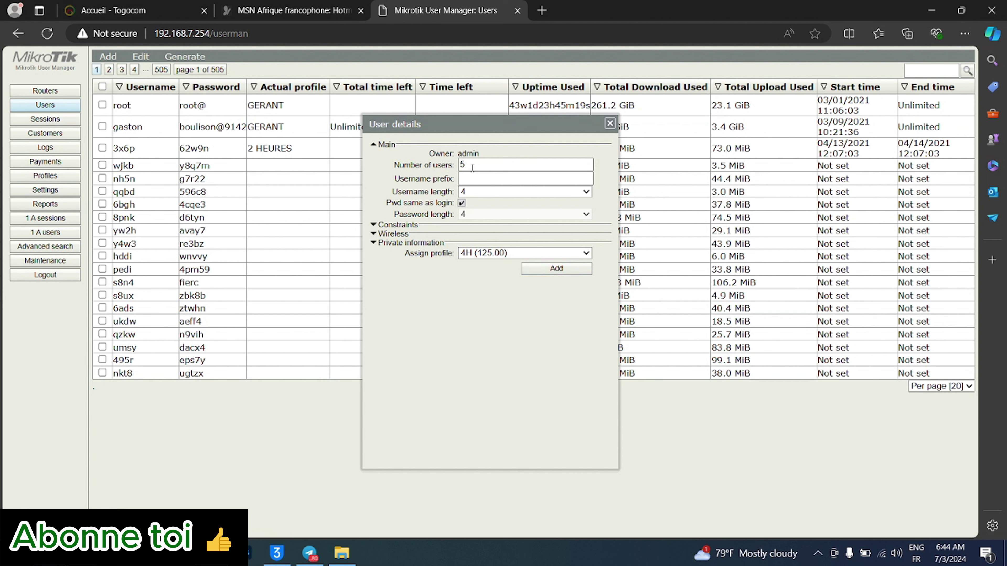
- Close the user form and generate bachelardTiket vouchers, producing the 4H WiFi ticket page
click(610, 124)
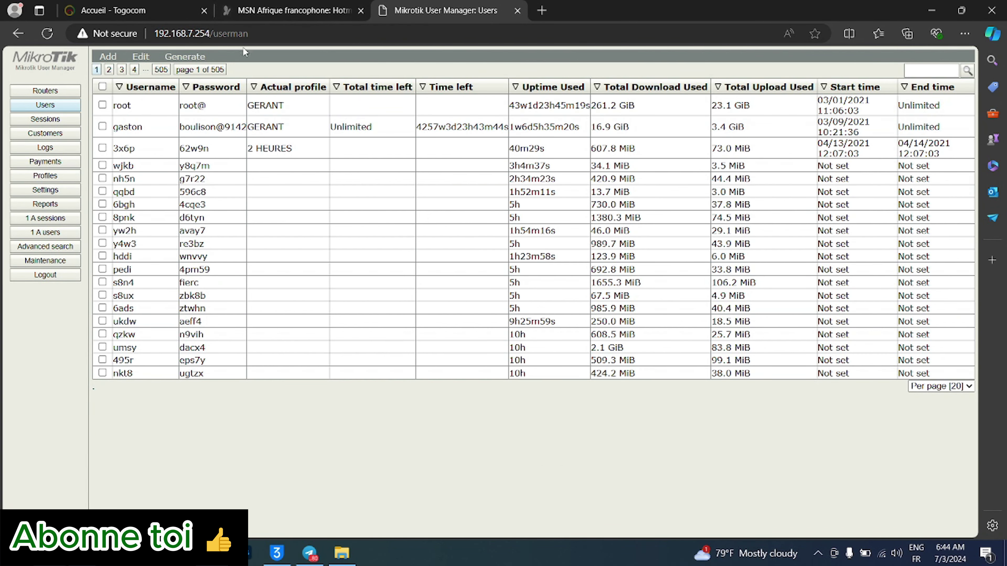
click(194, 60)
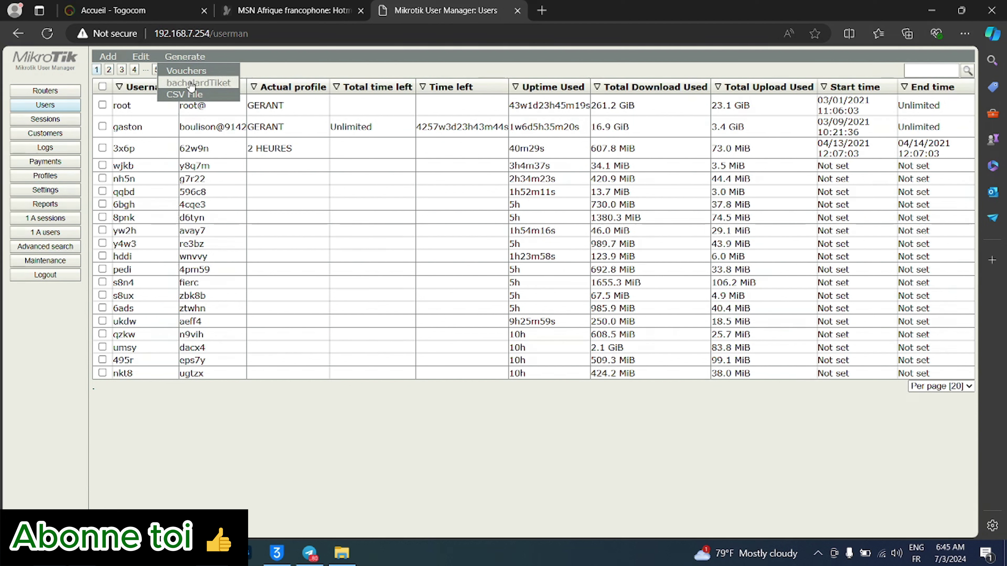
click(190, 83)
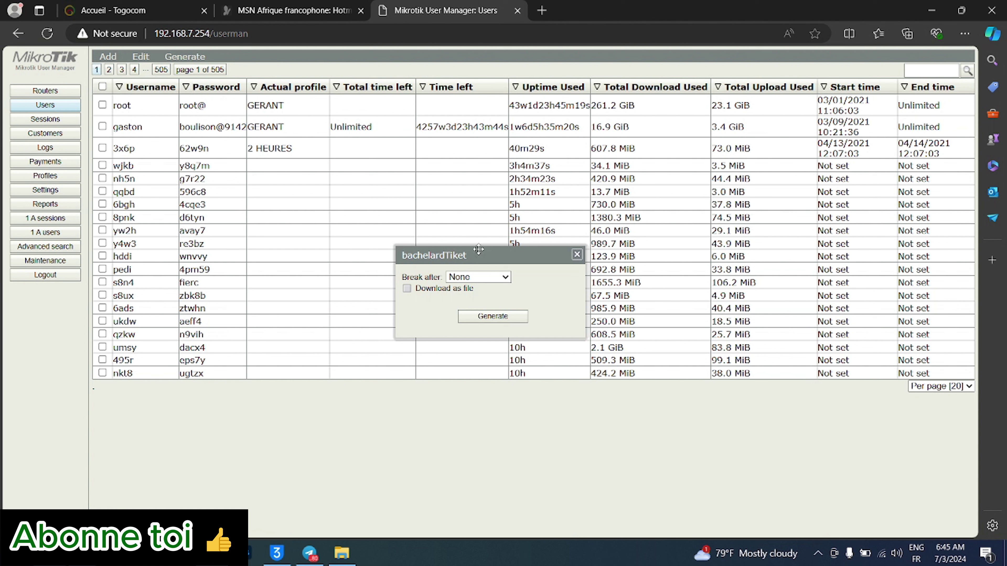
click(449, 293)
click(494, 317)
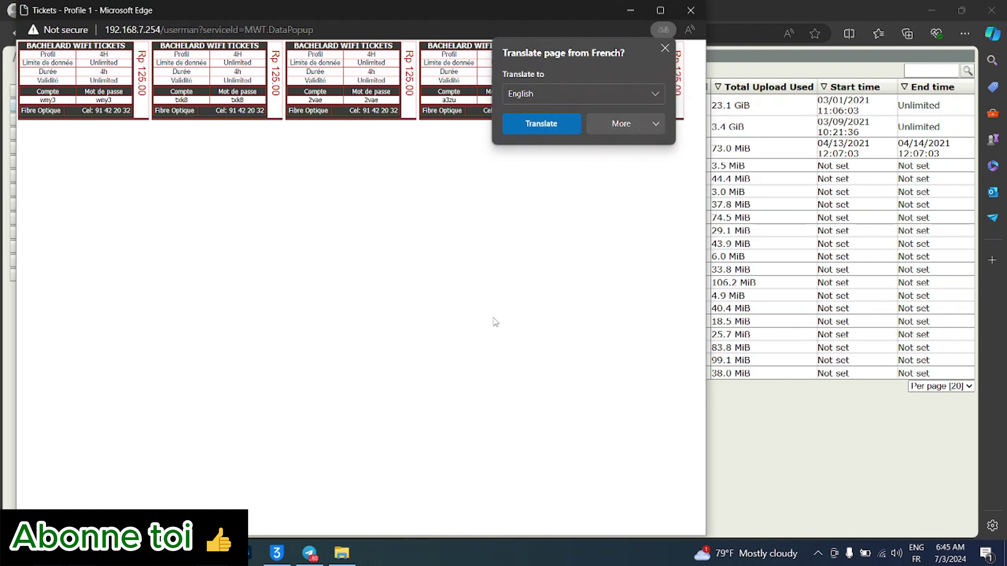
- Dismiss Edge's translate offer and bring up the Print dialog for the ticket page with Ctrl+P
click(495, 321)
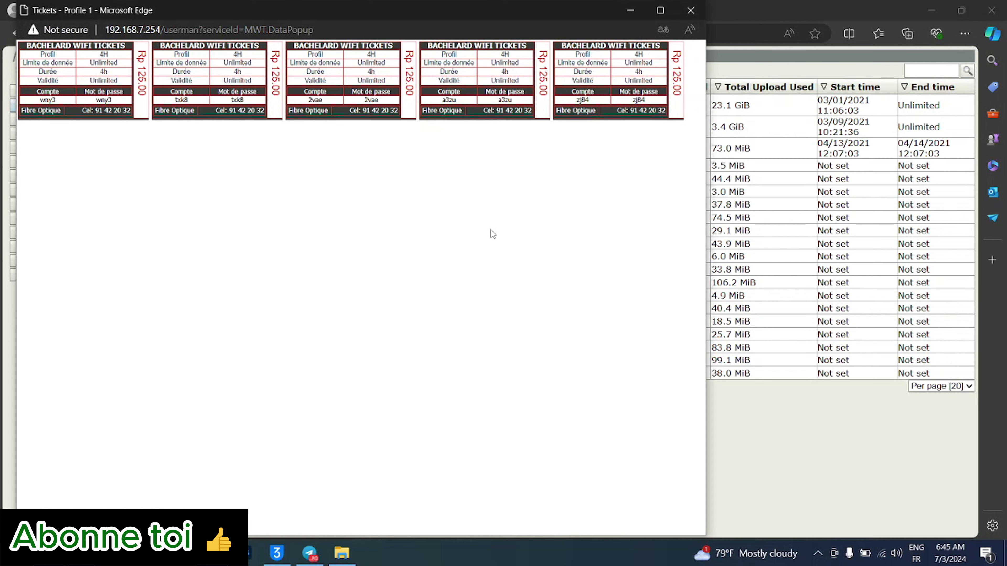
key(ctrl+p)
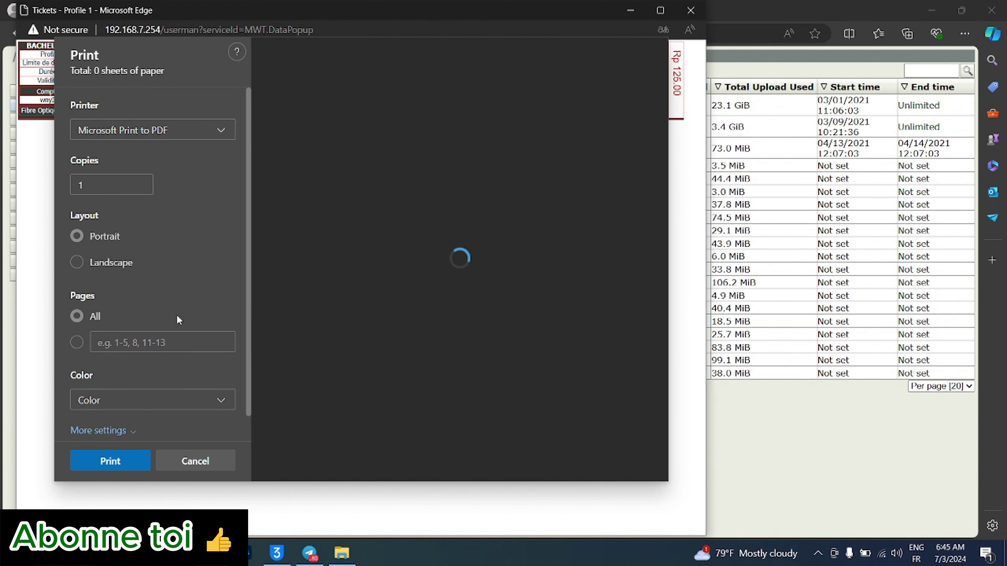
- Select Microsoft Print to PDF as the printer, then close the bachelardTiket ticket window
click(143, 133)
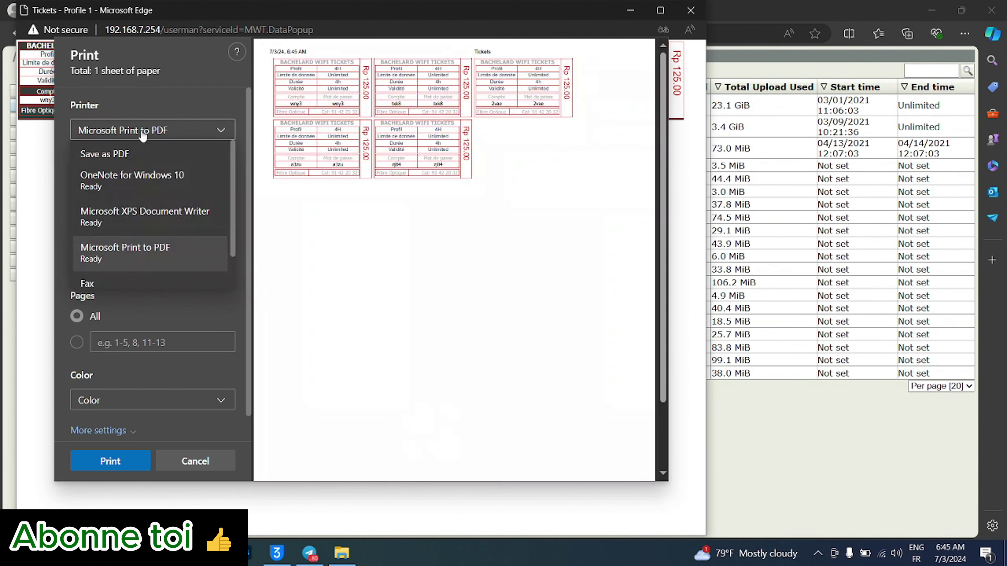
click(128, 248)
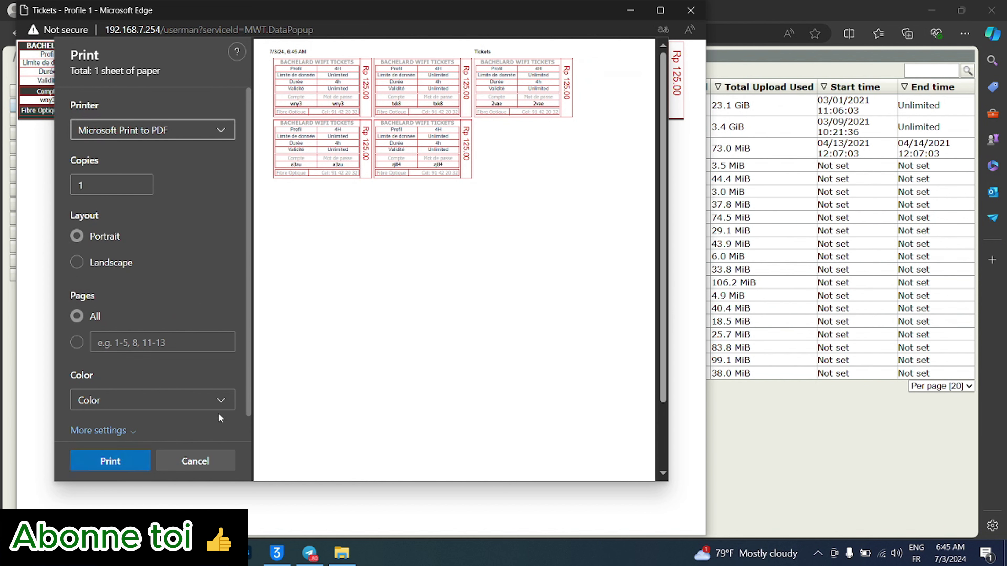
click(819, 466)
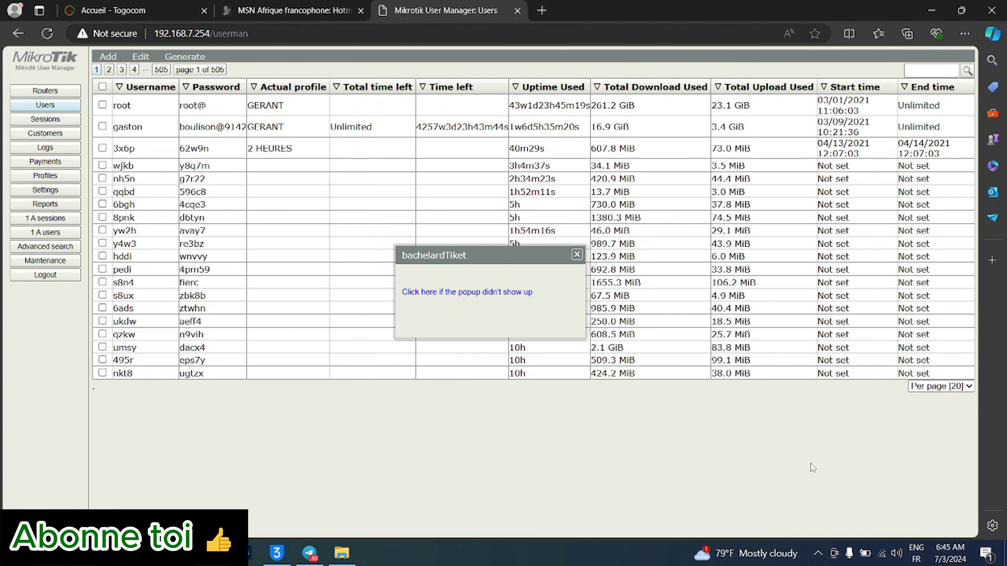
click(577, 256)
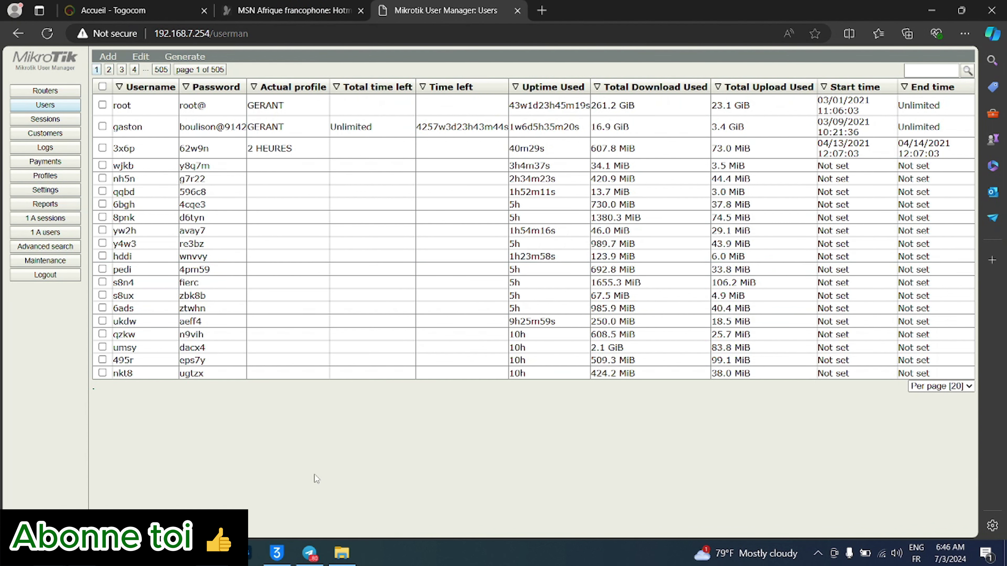